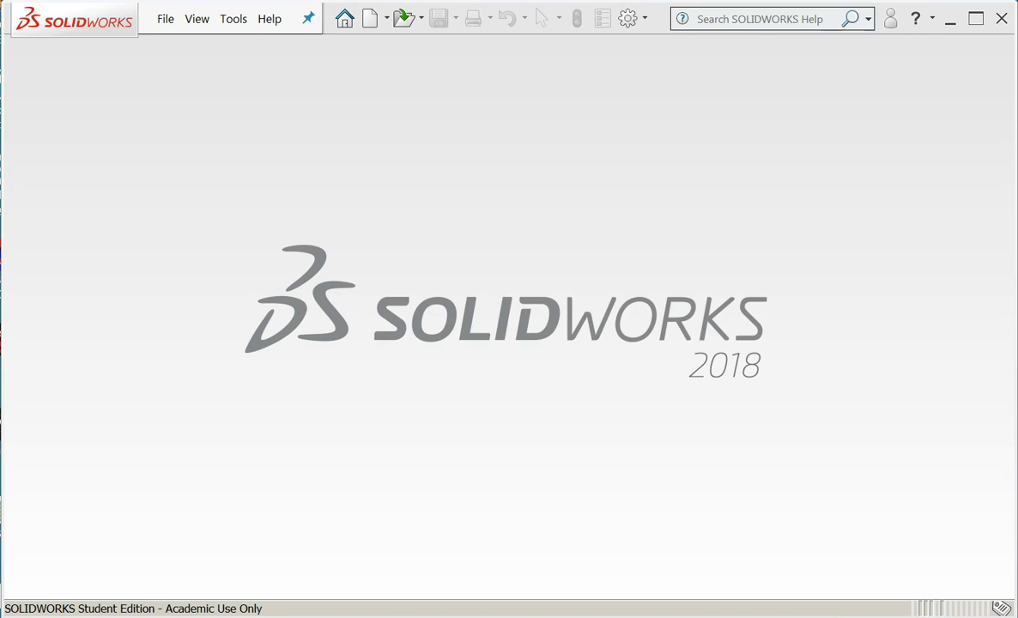
# Start a new part and draw a corner rectangle from the origin on the Front Plane.
pyautogui.click(370, 19)
pyautogui.click(559, 507)
pyautogui.rightClick(583, 252)
pyautogui.click(627, 225)
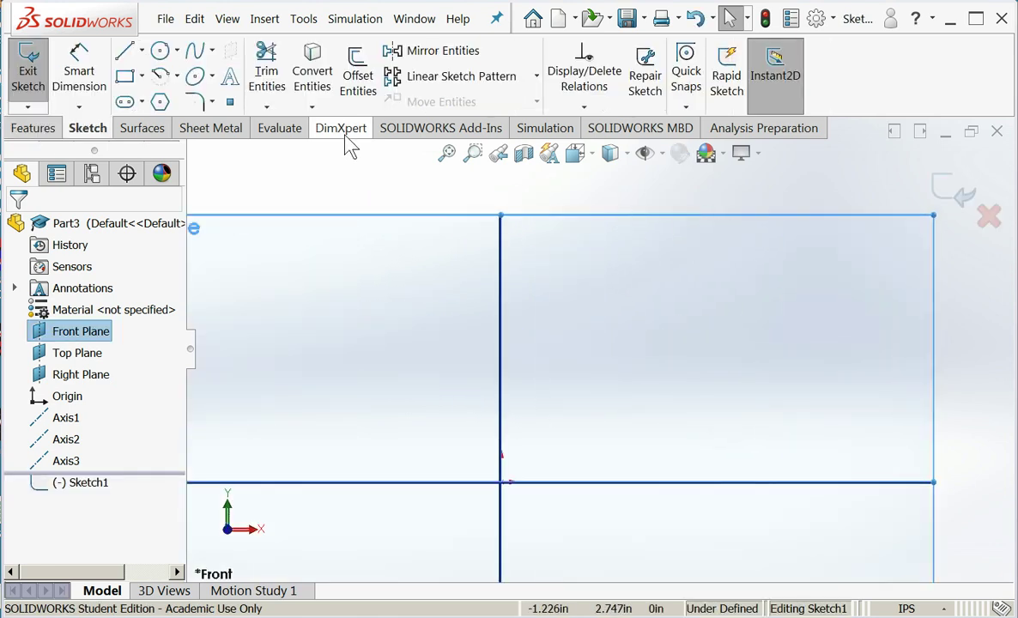
pyautogui.click(125, 75)
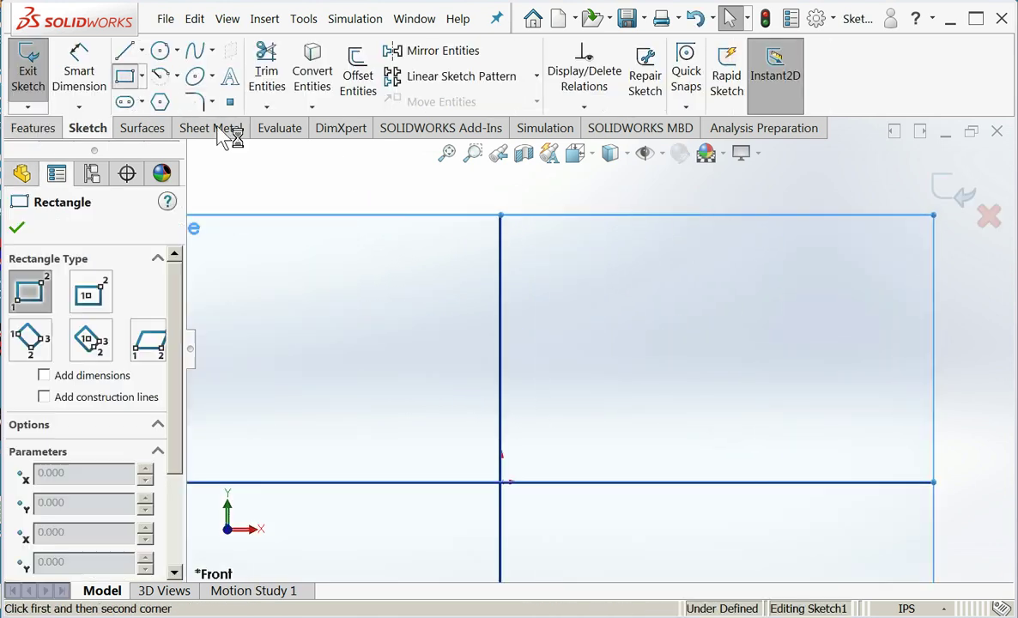
pyautogui.click(500, 482)
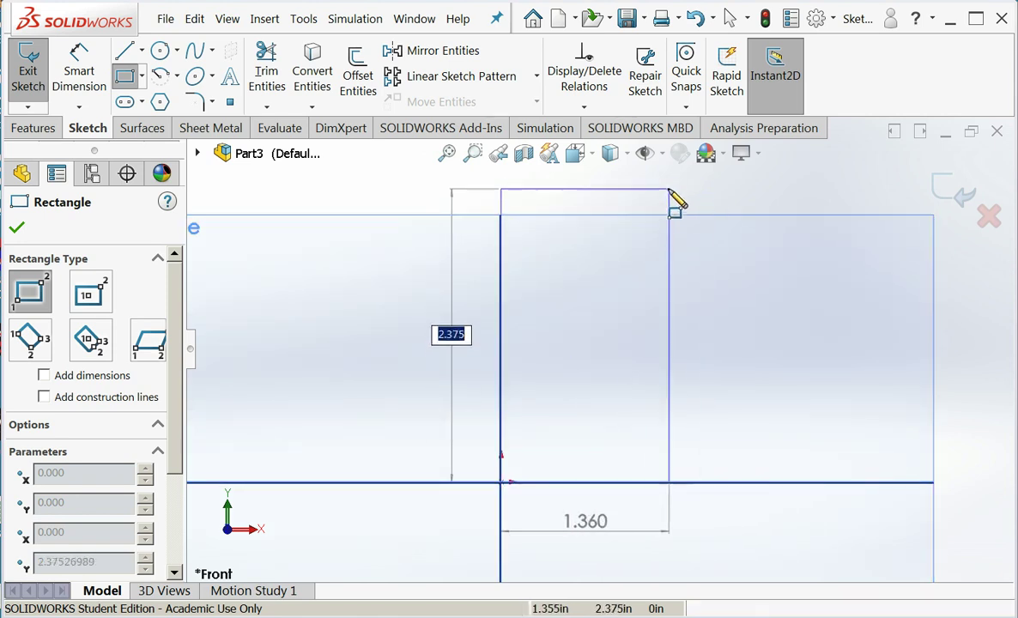
pyautogui.click(670, 183)
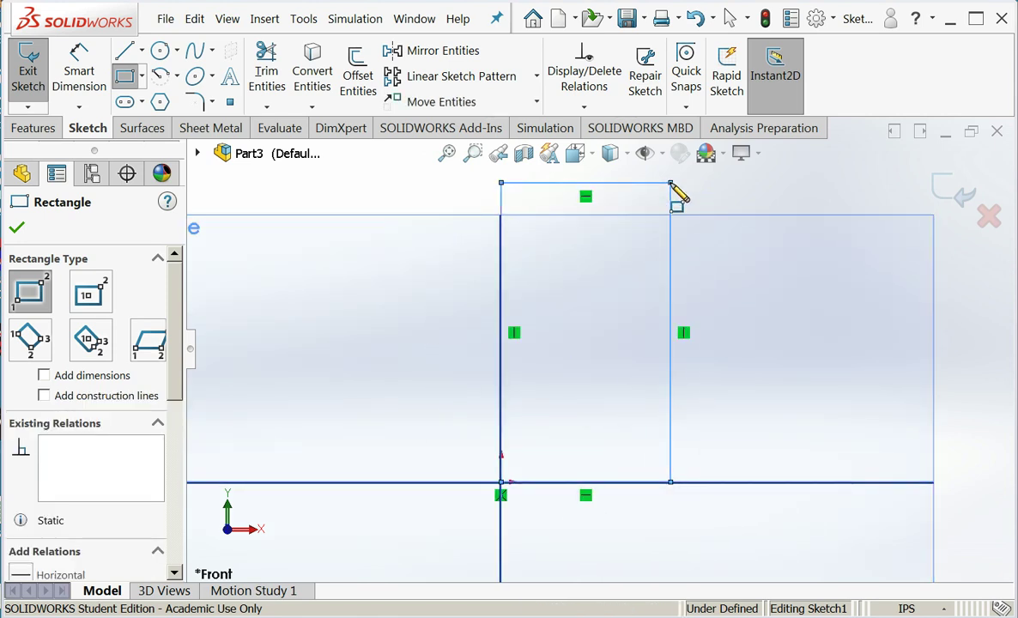
pyautogui.click(17, 228)
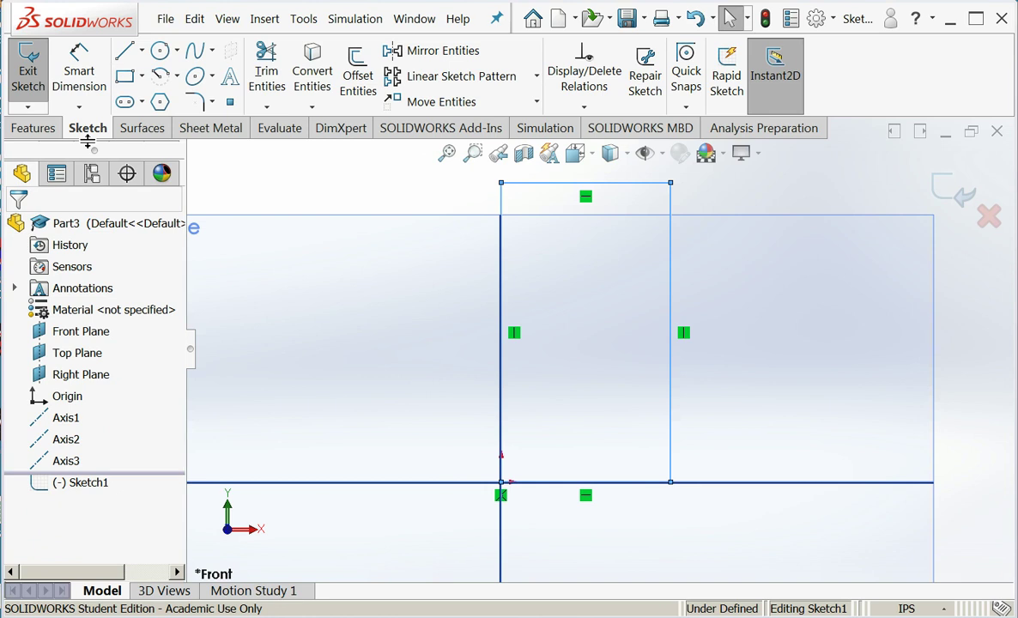
# Dimension the rectangle 1.5 wide and 12 tall.
pyautogui.click(92, 79)
pyautogui.click(627, 183)
pyautogui.click(755, 187)
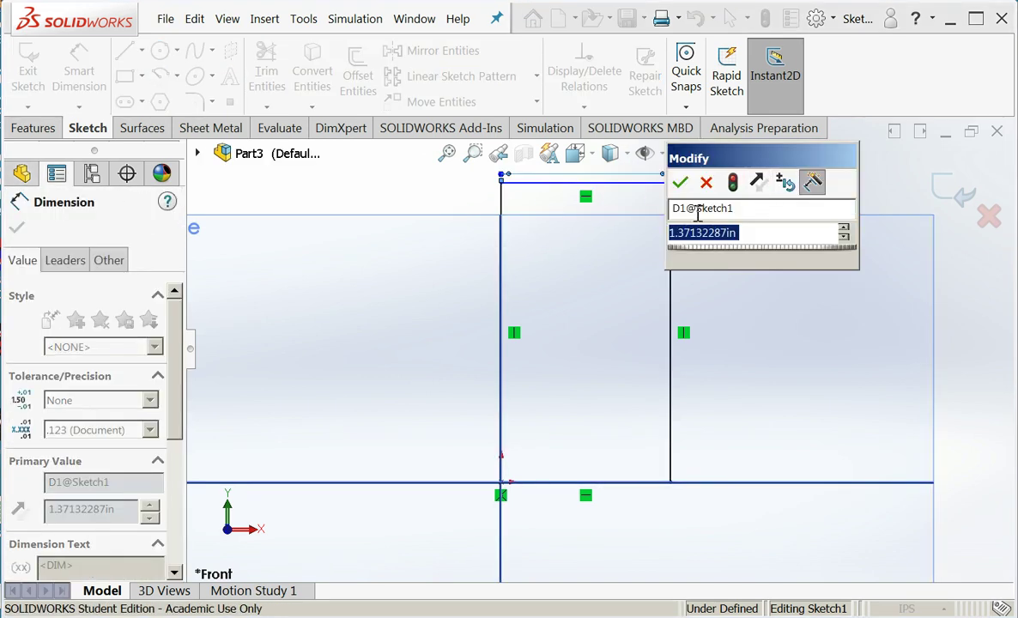
pyautogui.write('1.5')
pyautogui.press('Return')
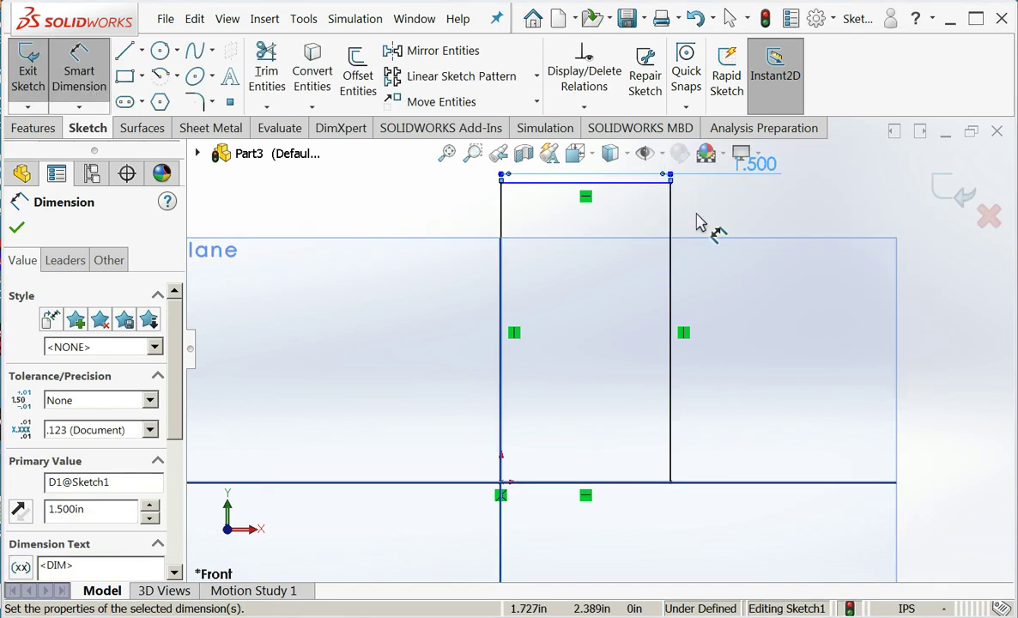
pyautogui.click(502, 225)
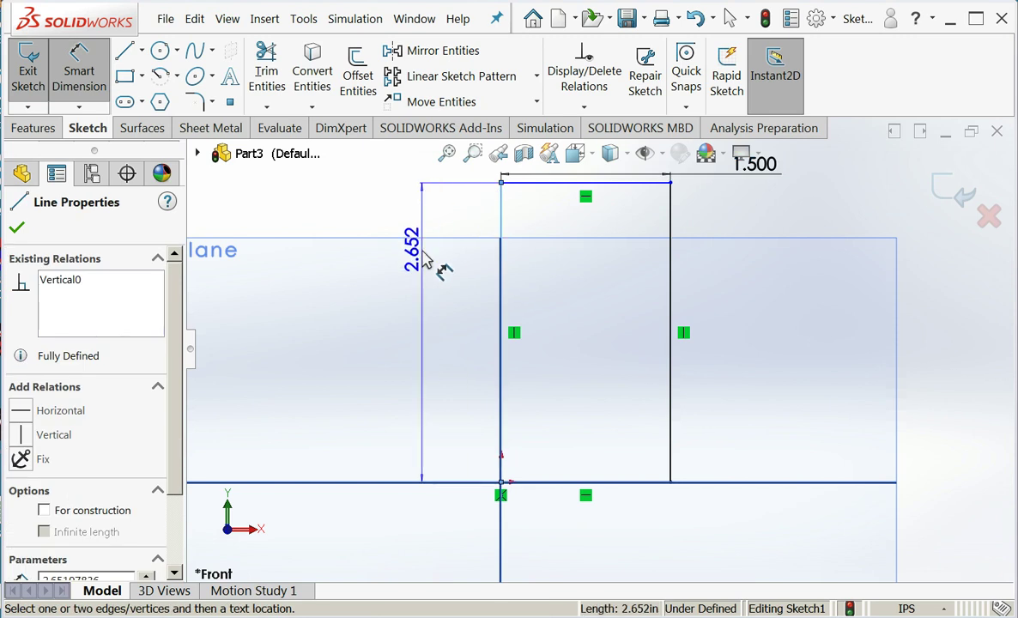
pyautogui.click(425, 259)
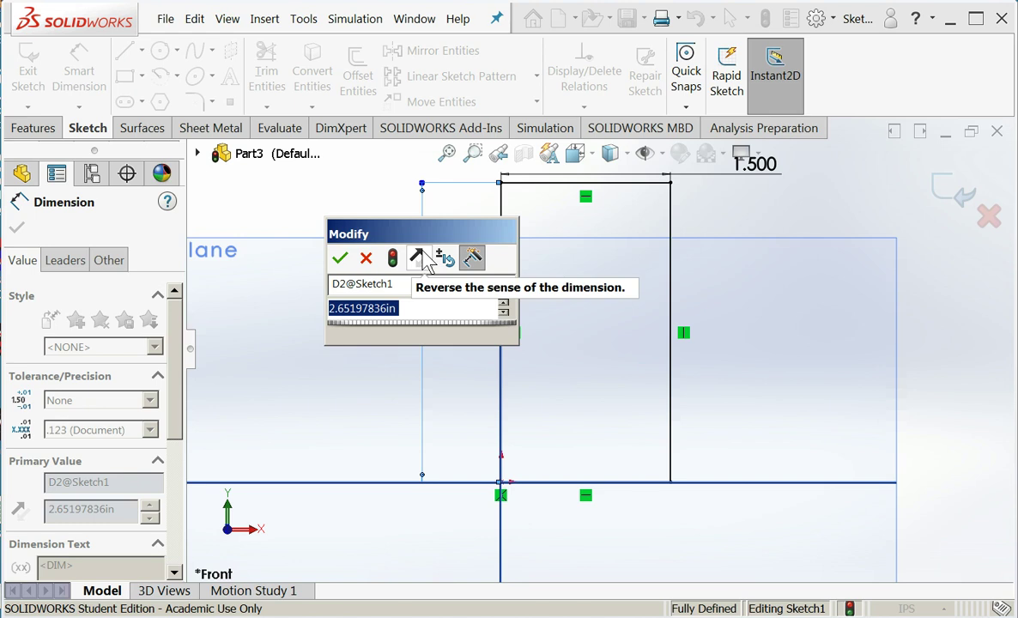
pyautogui.write('12')
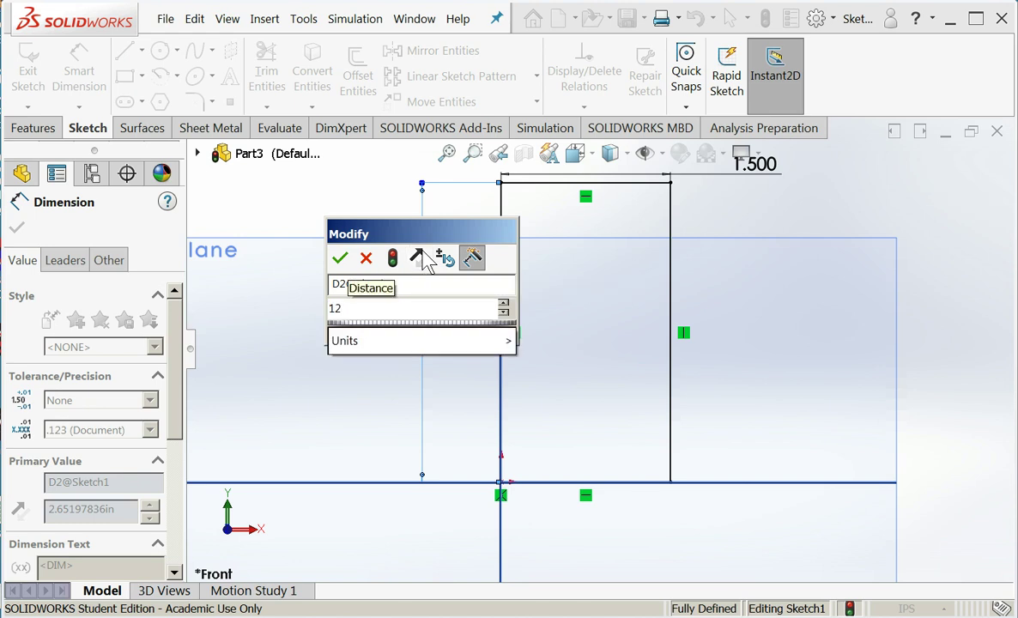
pyautogui.press('Return')
pyautogui.scroll(6, 566, 243)
pyautogui.scroll(6, 609, 236)
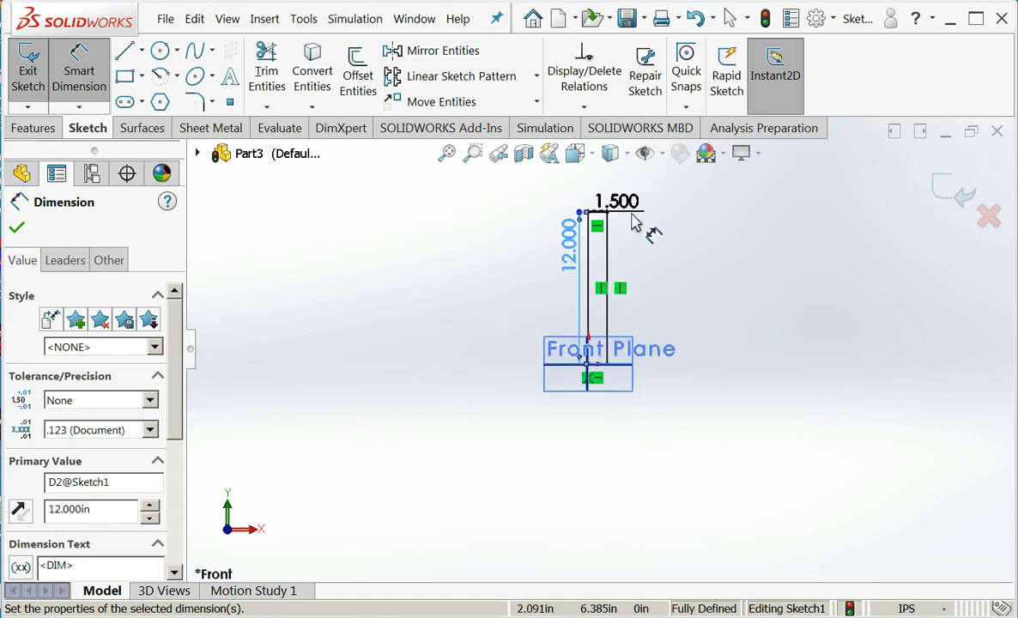
pyautogui.scroll(-1, 603, 260)
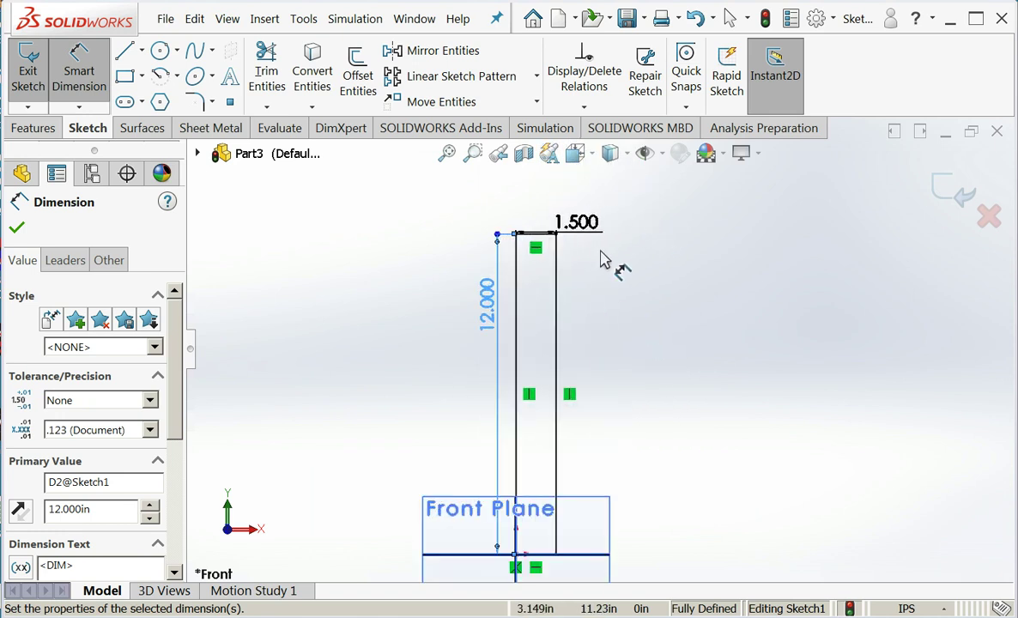
pyautogui.click(18, 227)
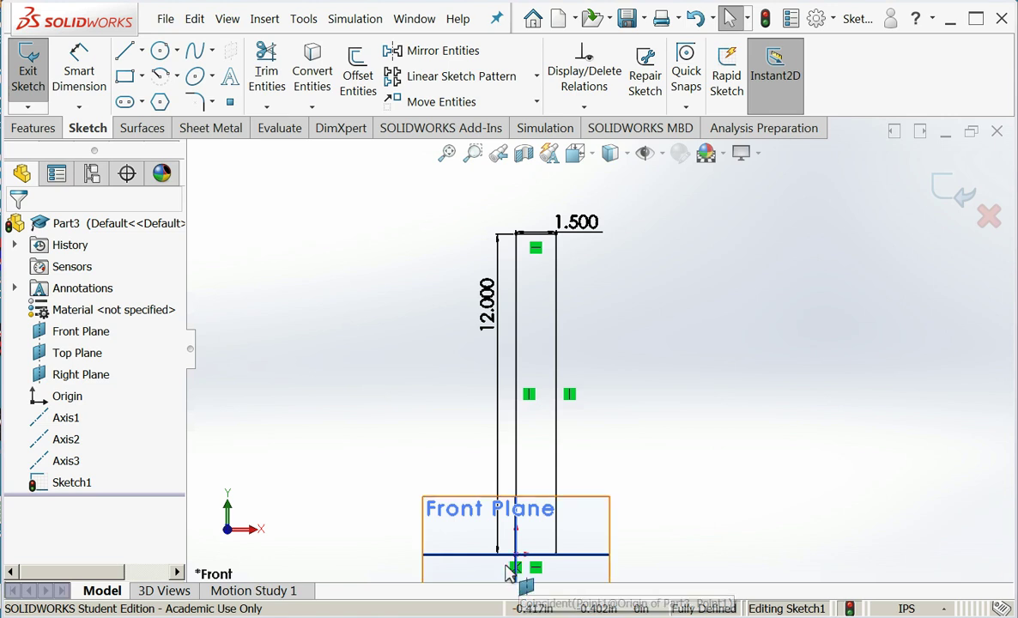
# Draw a 1.25 vertical neck line down from the top, then a slanted shoulder line to the right side.
pyautogui.click(125, 53)
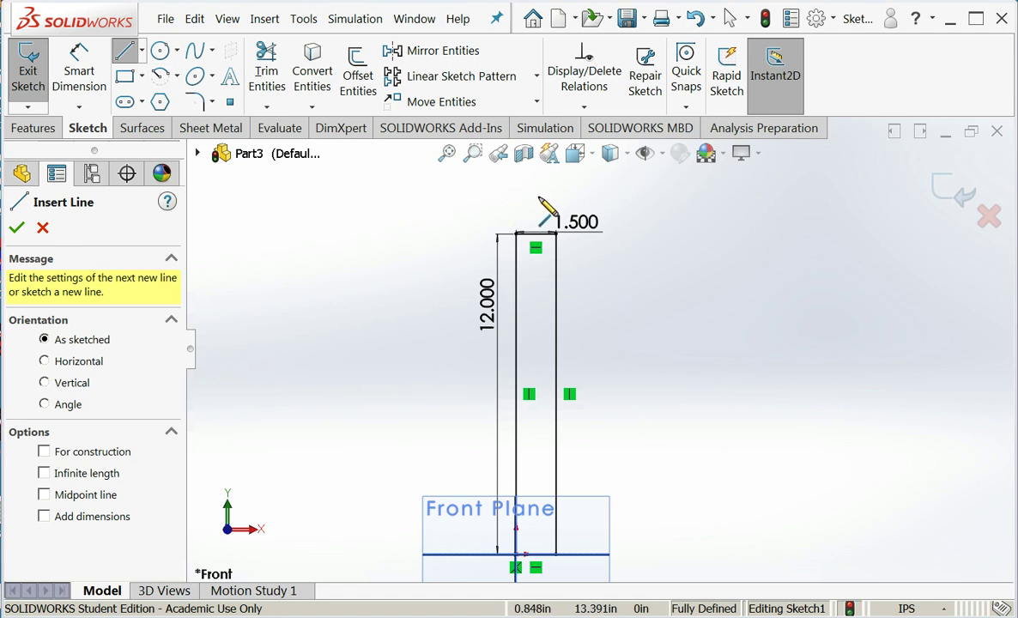
pyautogui.click(538, 198)
pyautogui.write('1.25')
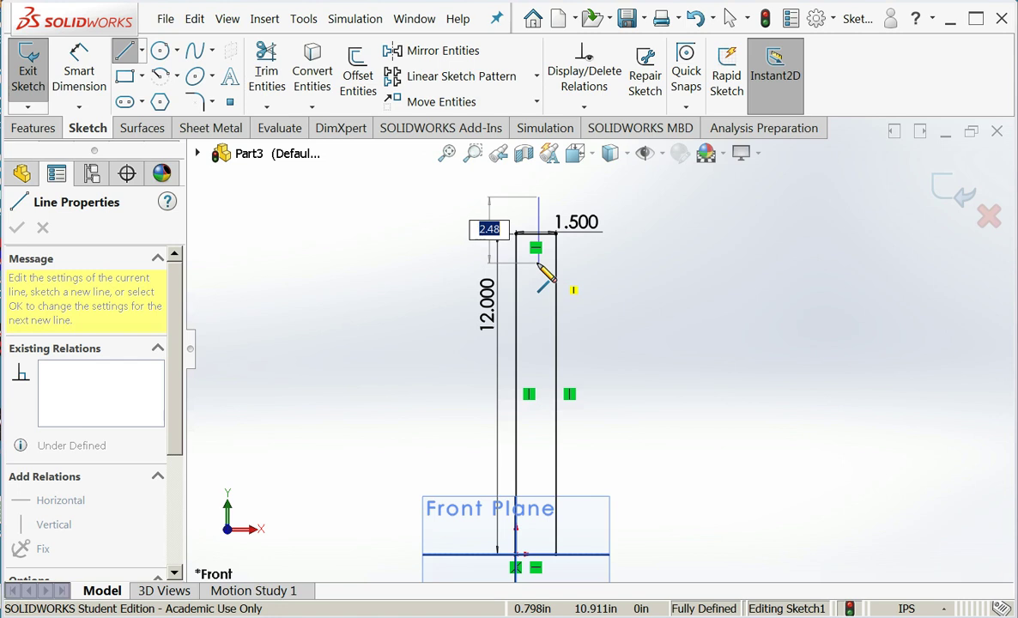
pyautogui.press('Return')
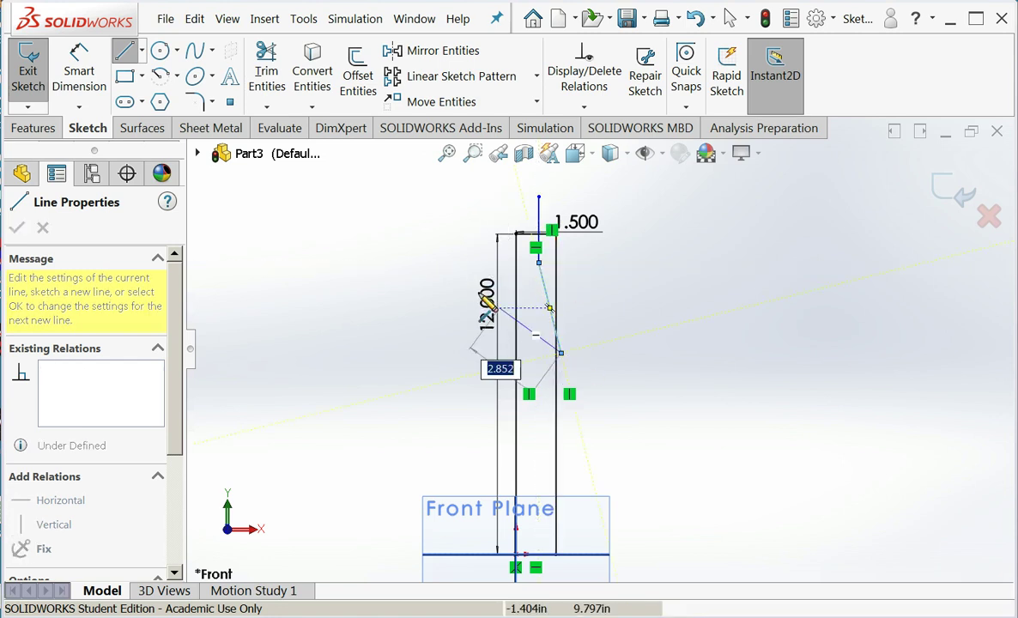
pyautogui.click(561, 353)
pyautogui.press('Escape')
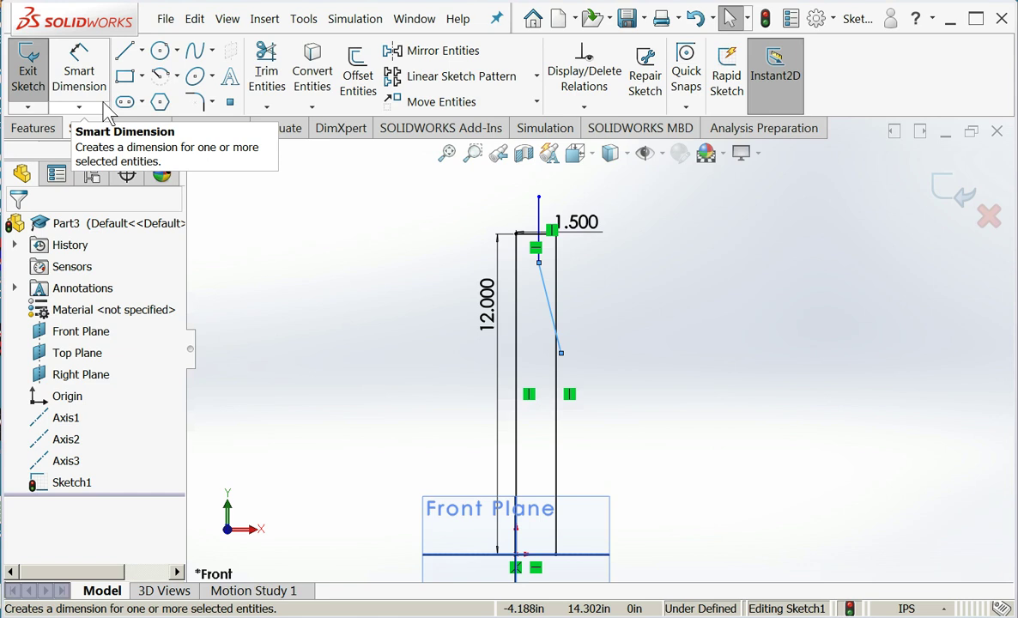
# Power-trim the rectangle's top-right corner away, dropping the 1.500 width line.
pyautogui.click(271, 76)
pyautogui.moveTo(514, 197)
pyautogui.mouseDown()
pyautogui.moveTo(557, 256)
pyautogui.moveTo(568, 352)
pyautogui.mouseUp()
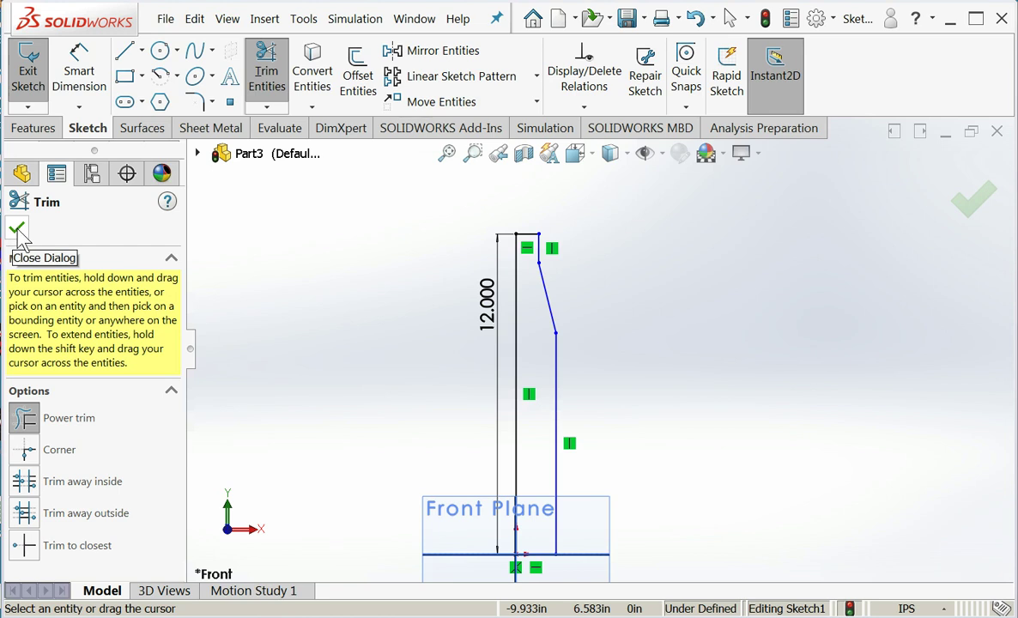
pyautogui.click(17, 230)
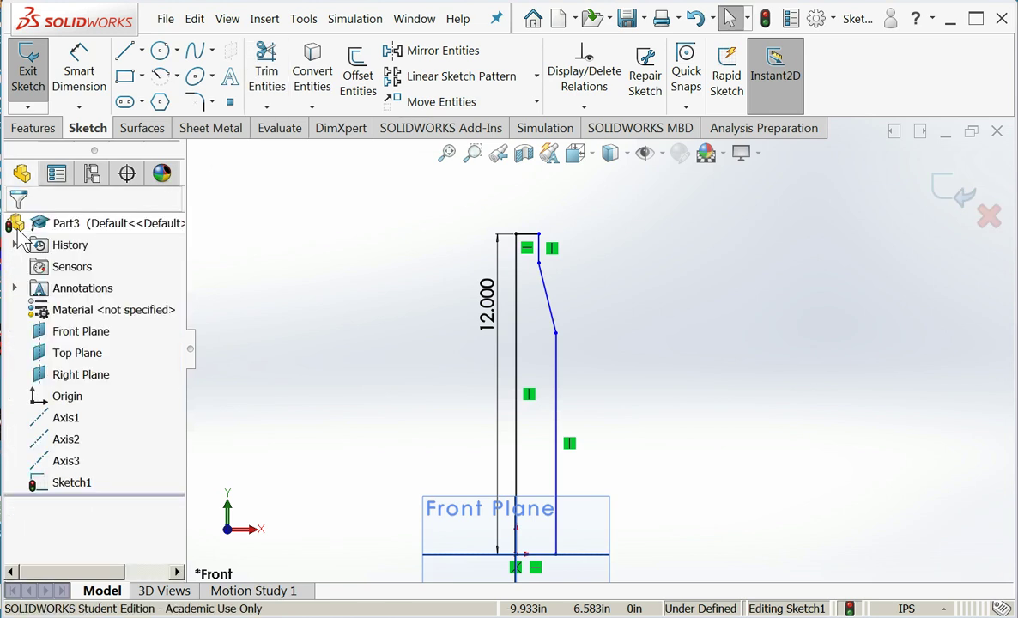
# Add R3.800 sketch fillets at the top and bottom ends of the slanted shoulder line.
pyautogui.click(196, 104)
pyautogui.click(546, 296)
pyautogui.click(553, 296)
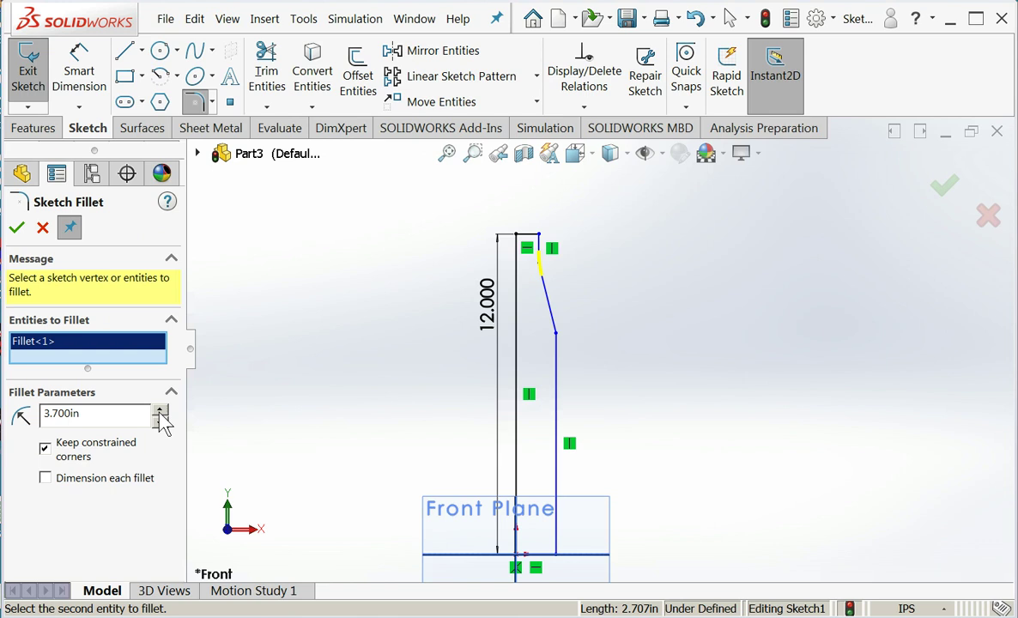
pyautogui.click(16, 228)
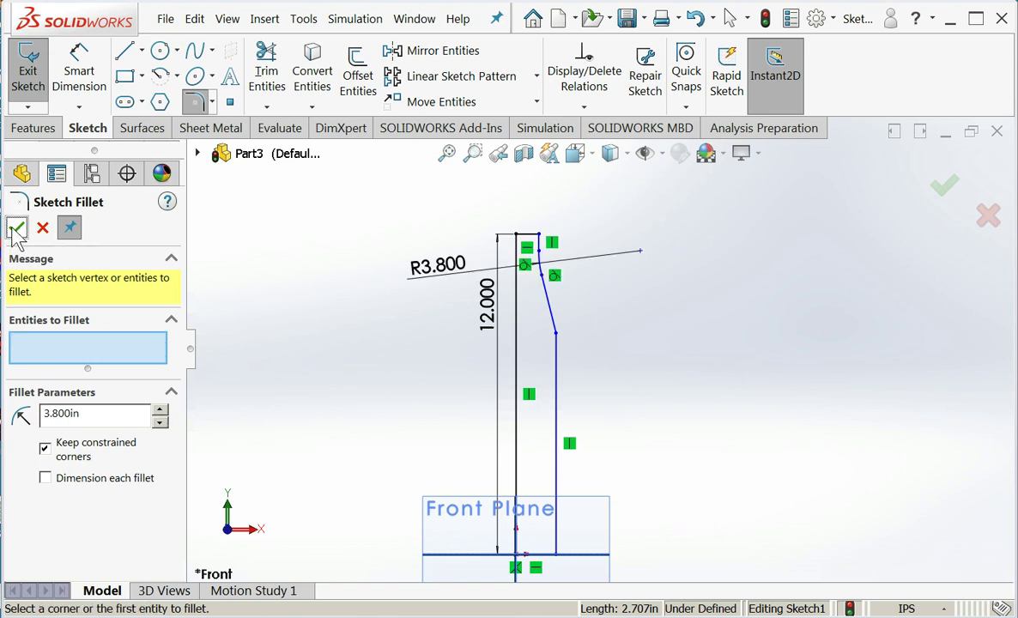
pyautogui.click(550, 318)
pyautogui.click(556, 341)
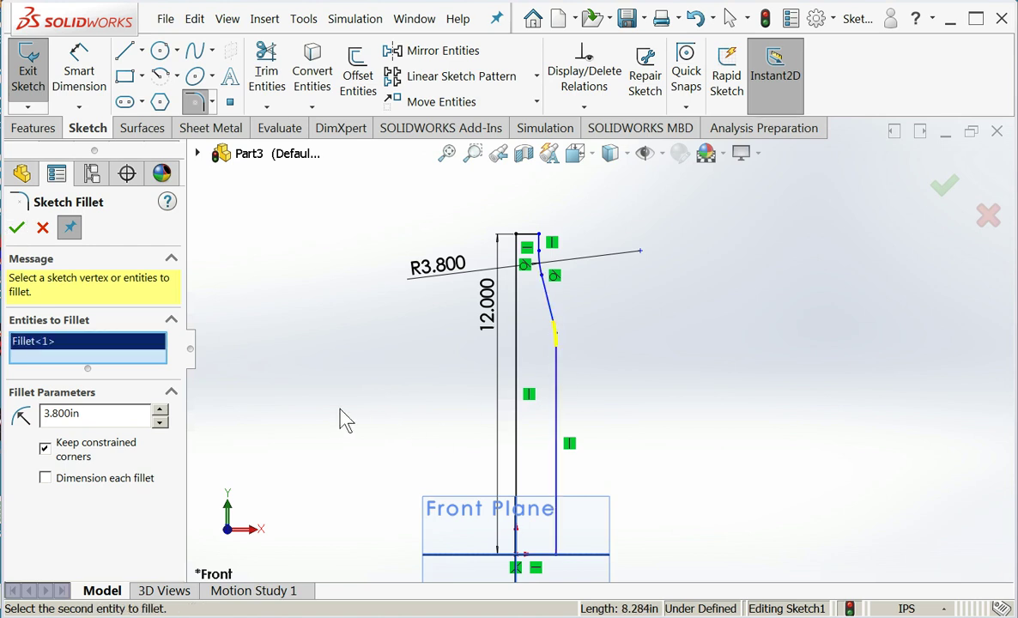
pyautogui.click(16, 227)
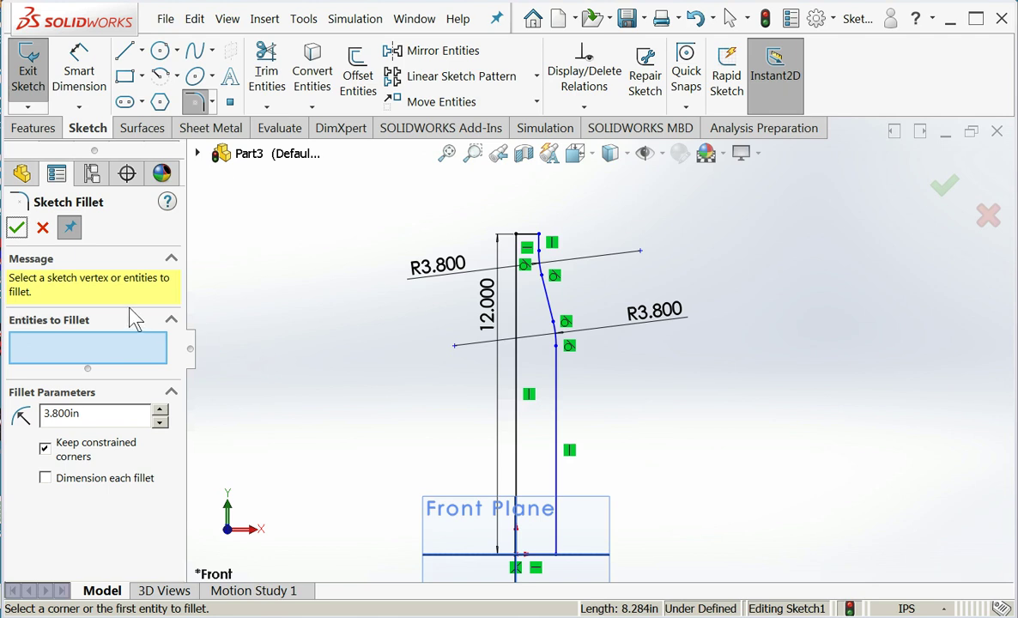
pyautogui.click(17, 227)
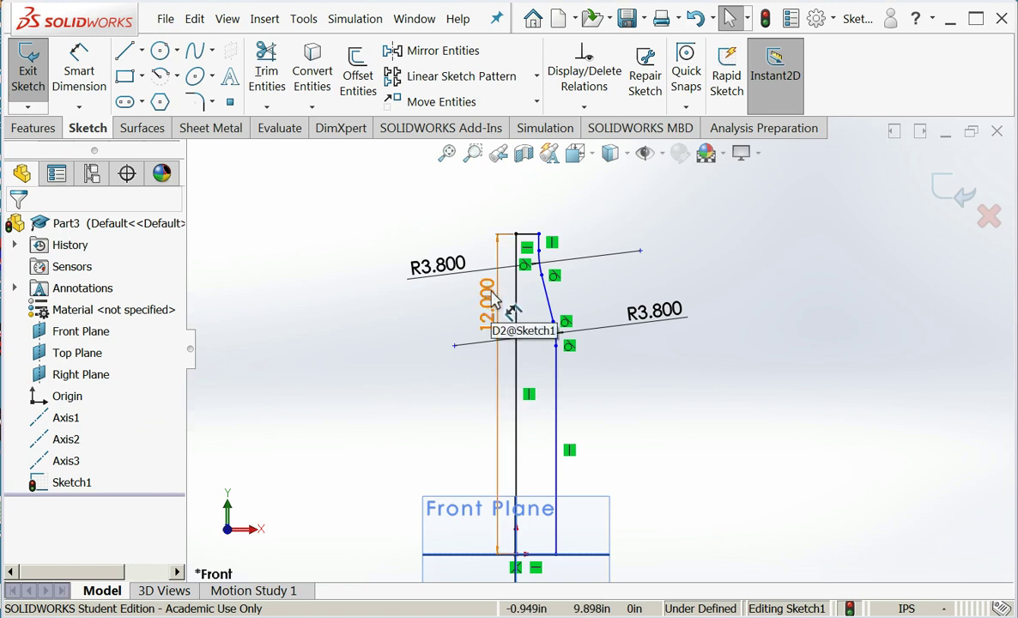
# Move the 12.000 dimension left and add 7.819 and 11.375 vertical dimensions from the origin.
pyautogui.moveTo(510, 307)
pyautogui.mouseDown()
pyautogui.moveTo(325, 302)
pyautogui.moveTo(349, 316)
pyautogui.mouseUp()
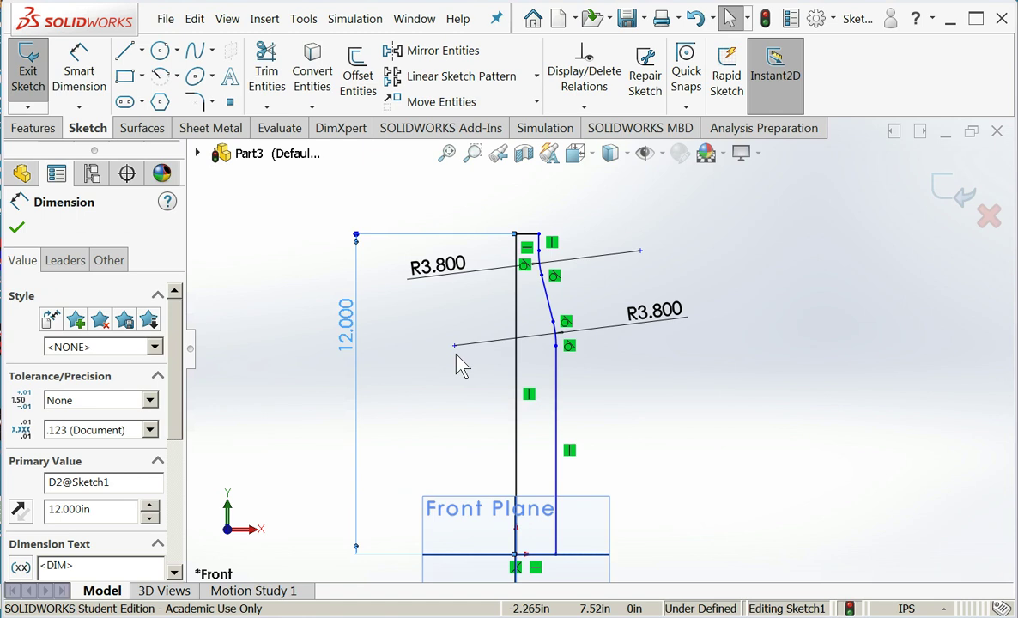
pyautogui.click(79, 73)
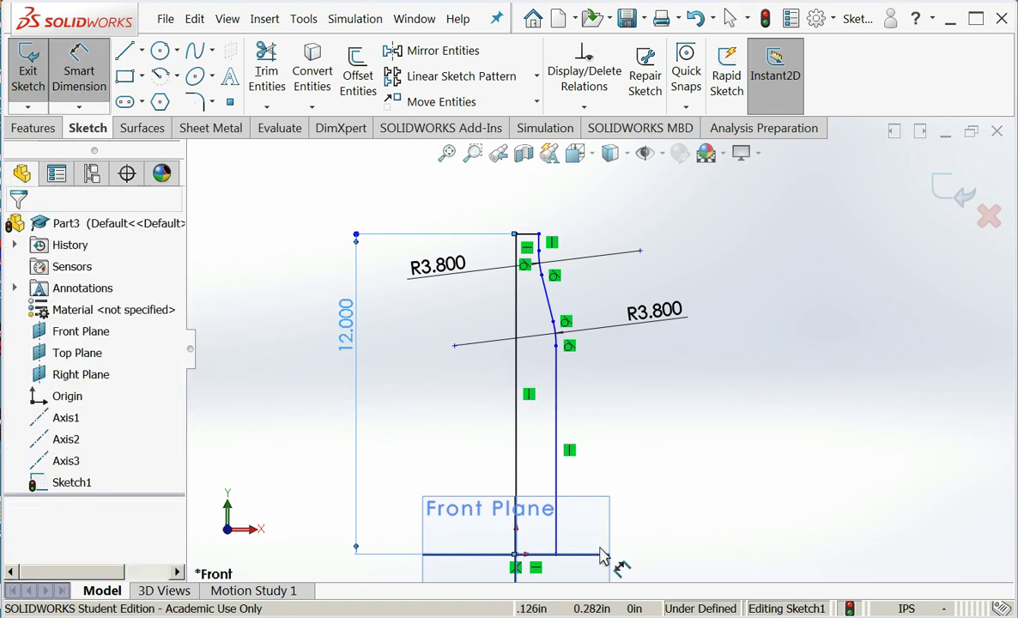
pyautogui.click(517, 556)
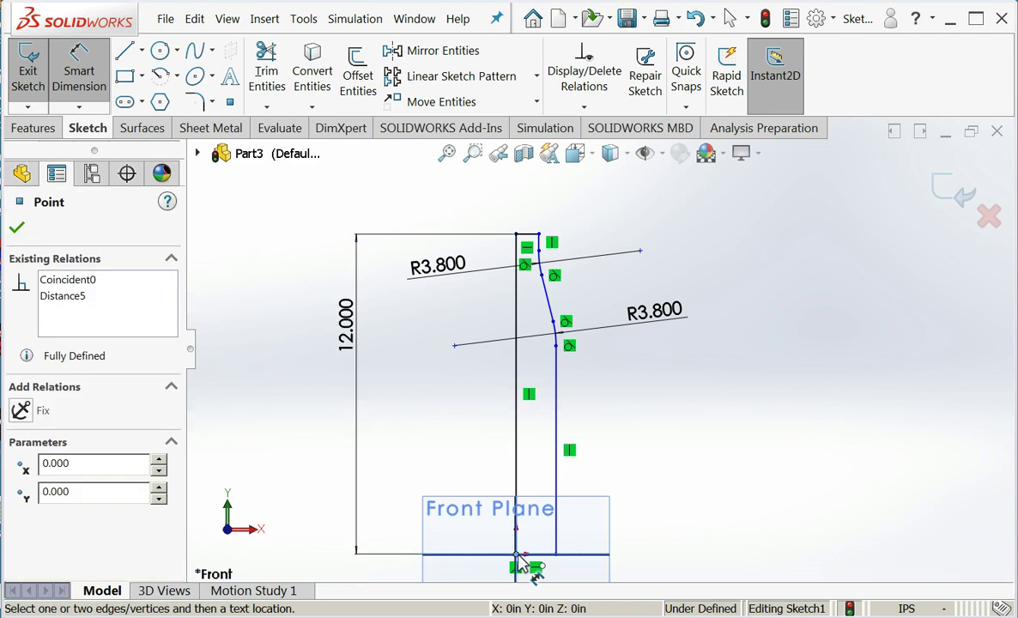
pyautogui.click(453, 345)
pyautogui.click(375, 421)
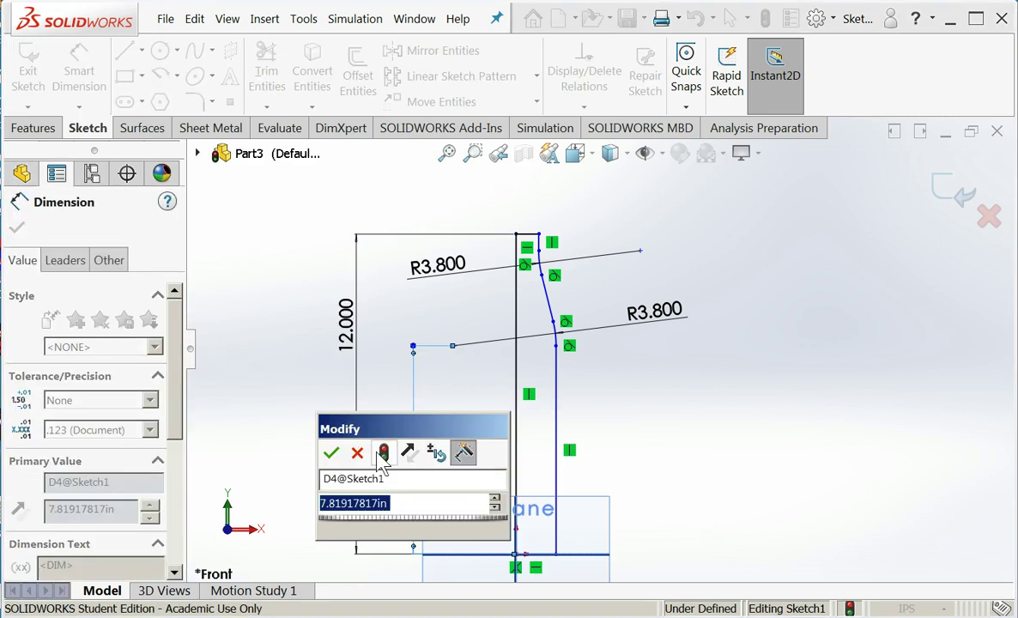
pyautogui.click(330, 452)
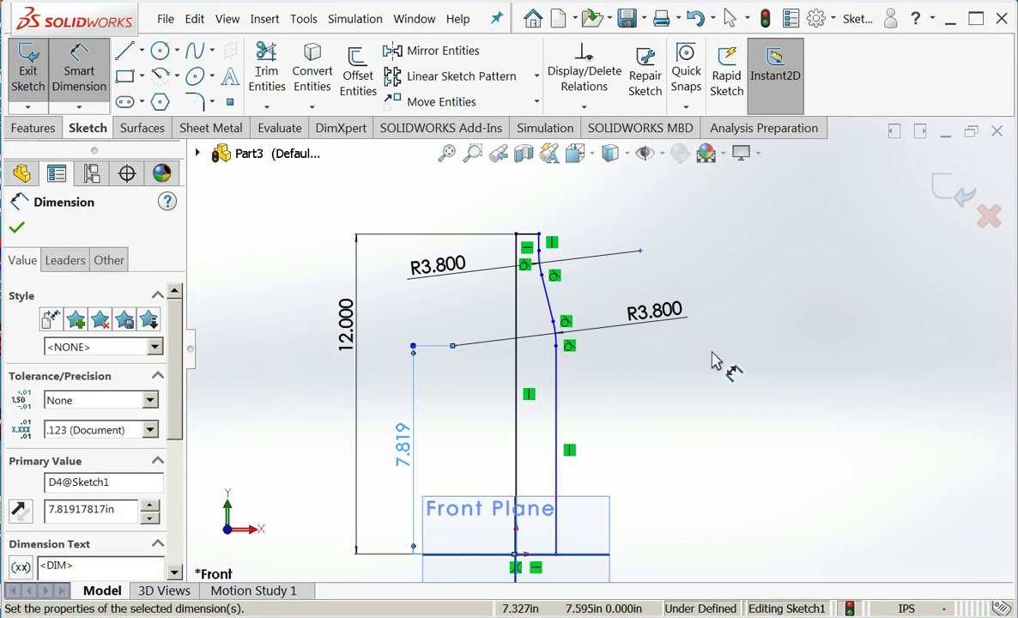
pyautogui.click(639, 250)
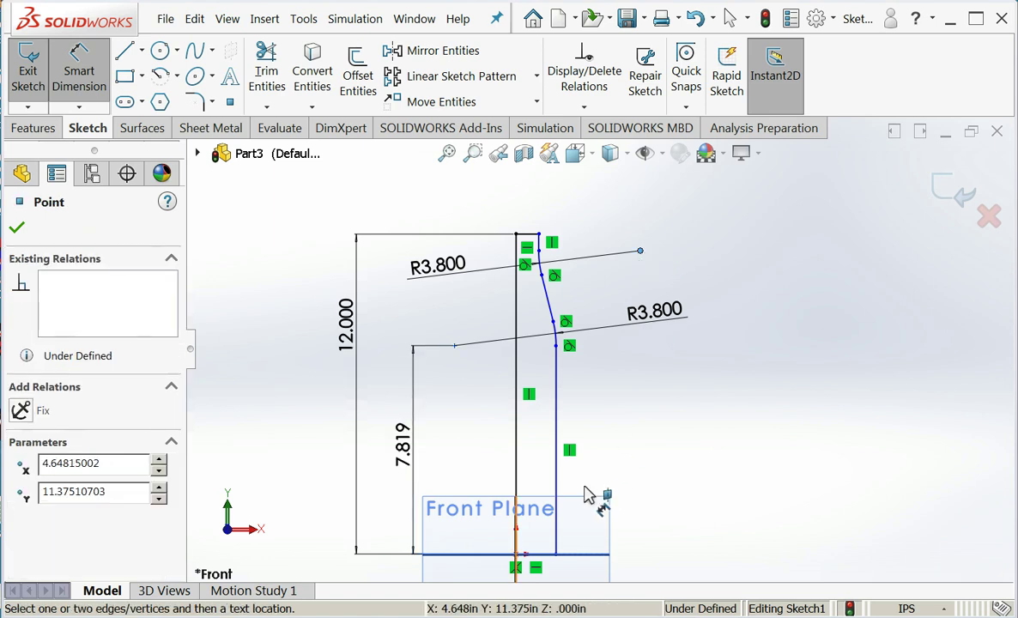
pyautogui.click(517, 562)
pyautogui.click(722, 488)
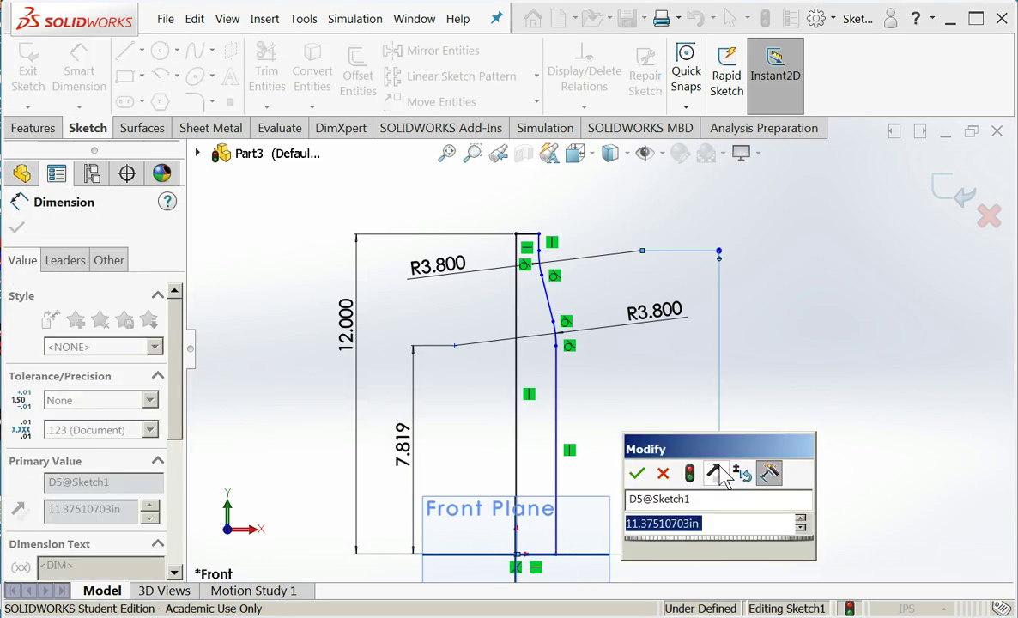
pyautogui.click(637, 474)
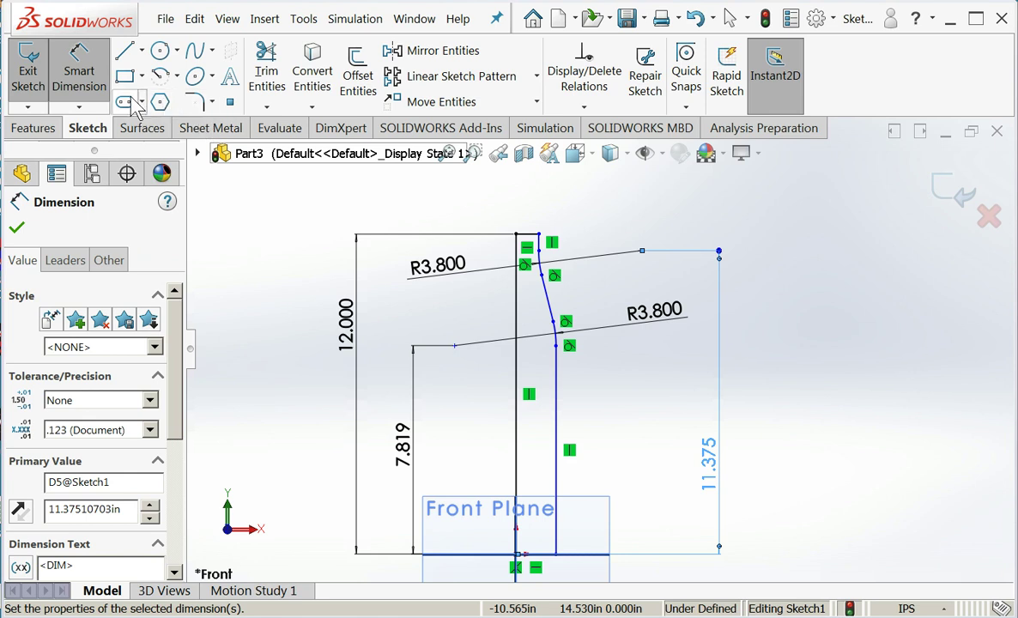
# Add the 2.300 and 4.648 horizontal dimensions from the origin, fully defining the sketch.
pyautogui.click(102, 97)
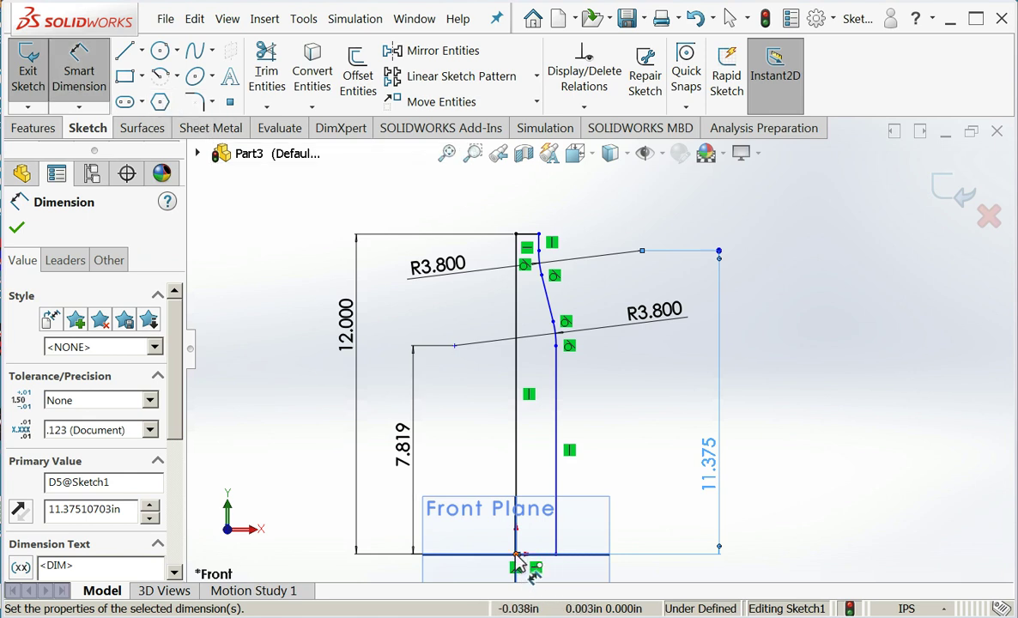
pyautogui.click(516, 558)
pyautogui.click(455, 346)
pyautogui.click(467, 568)
pyautogui.press('Return')
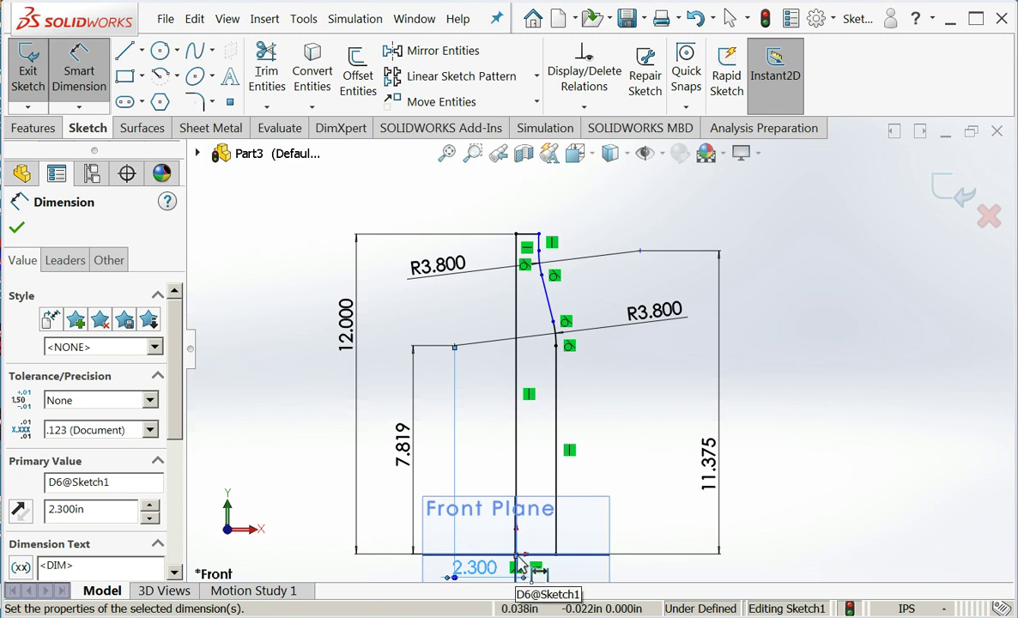
pyautogui.scroll(2, 522, 563)
pyautogui.scroll(-4, 549, 506)
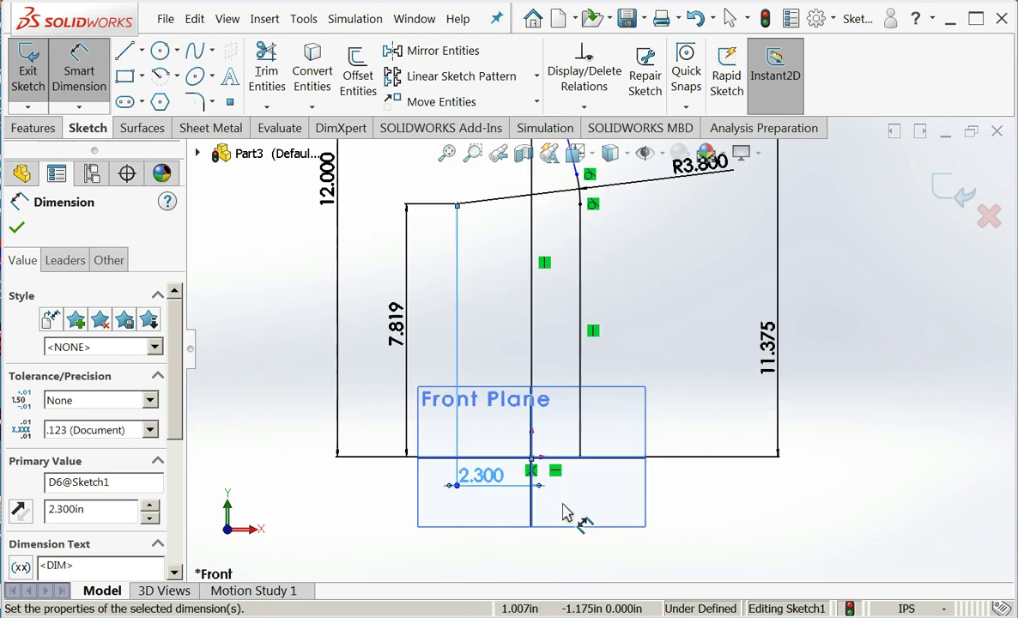
pyautogui.click(532, 458)
pyautogui.scroll(2, 640, 299)
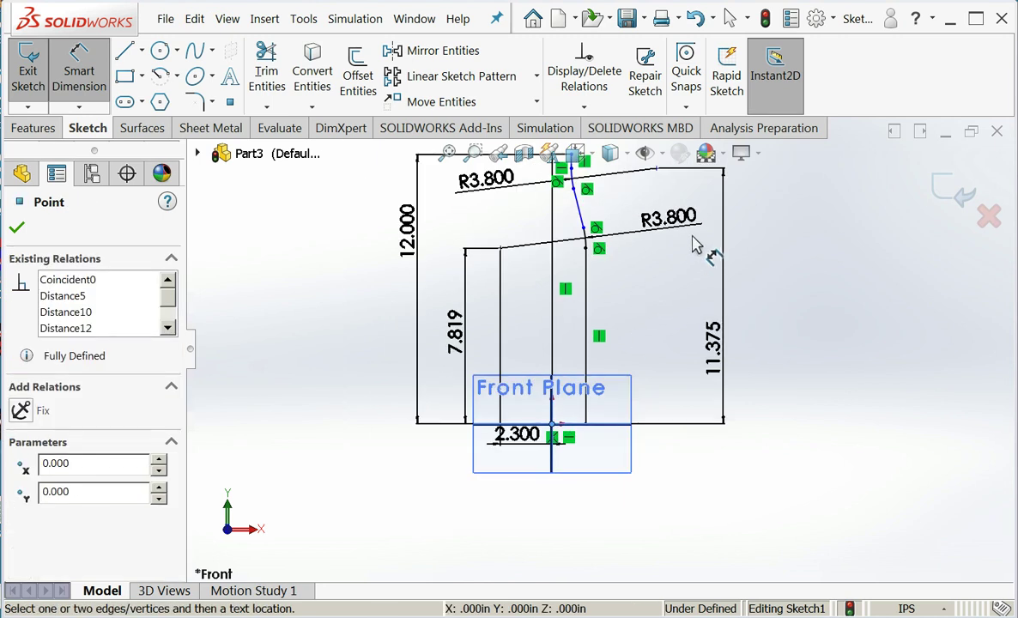
pyautogui.click(657, 171)
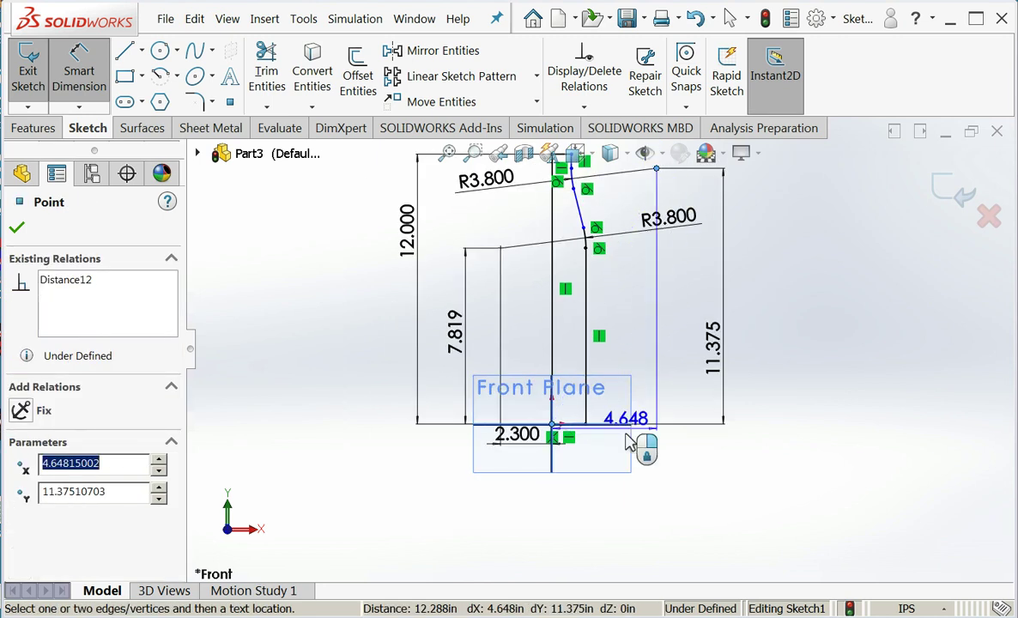
pyautogui.click(622, 497)
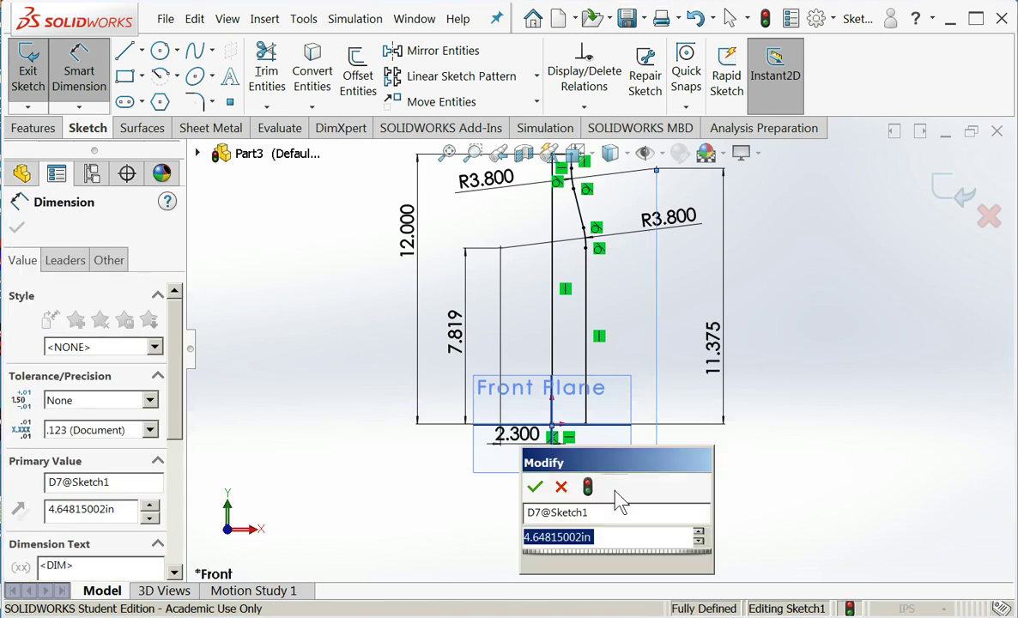
pyautogui.click(535, 486)
pyautogui.scroll(-3, 639, 307)
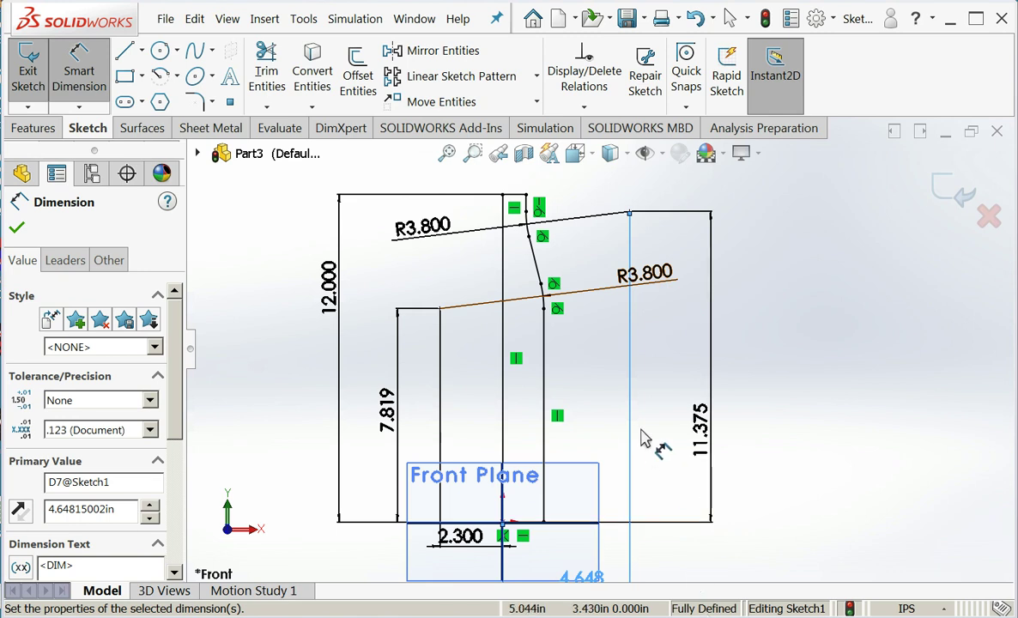
pyautogui.click(17, 228)
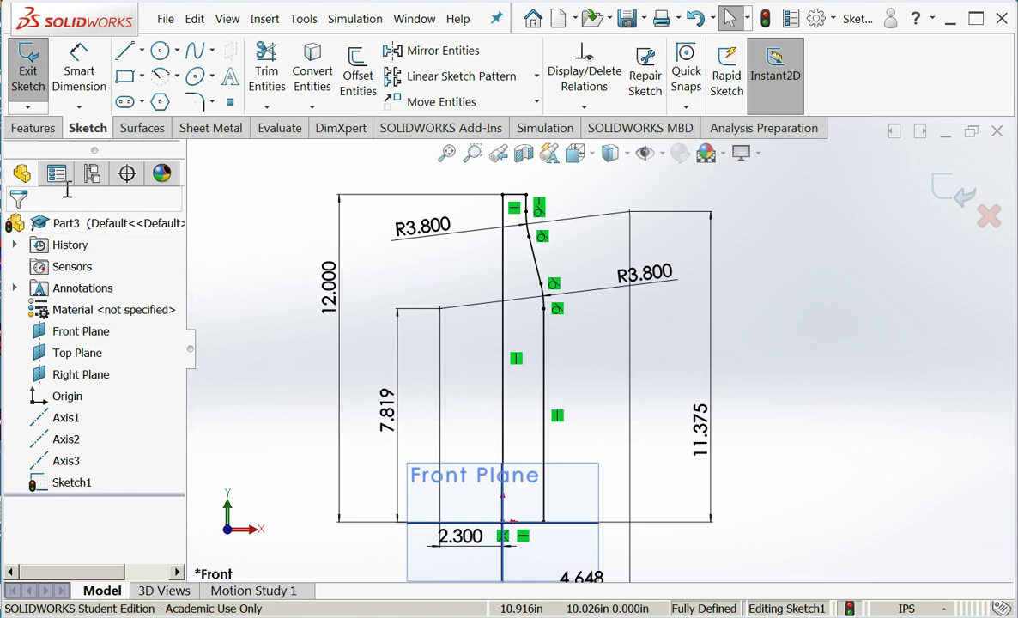
# Exit the sketch and revolve it 360° about Axis2 to create Revolve1.
pyautogui.click(36, 64)
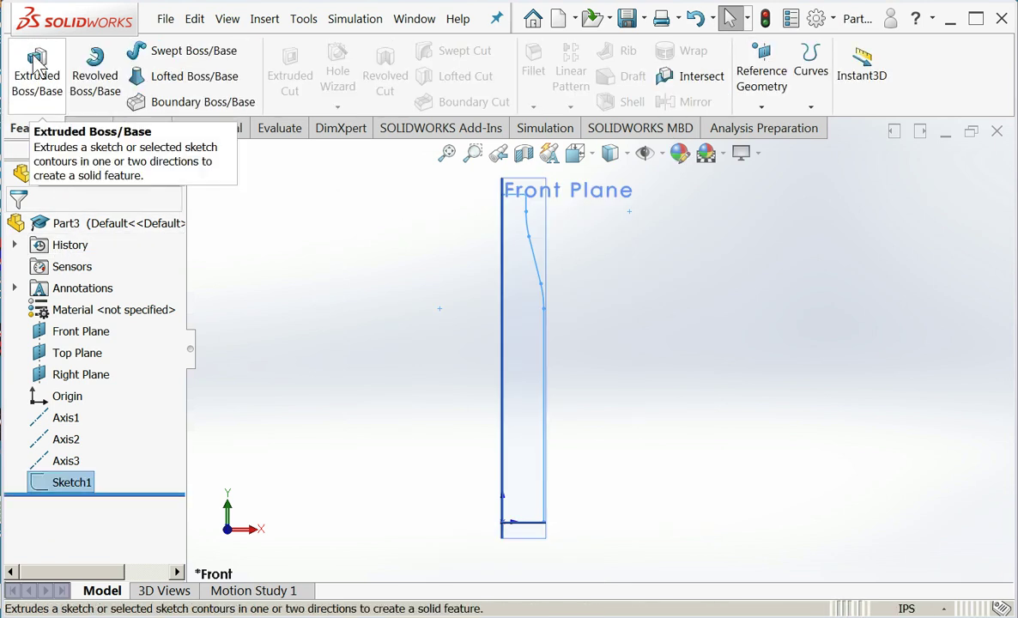
pyautogui.moveTo(736, 385); pyautogui.dragTo(715, 437, button='middle')
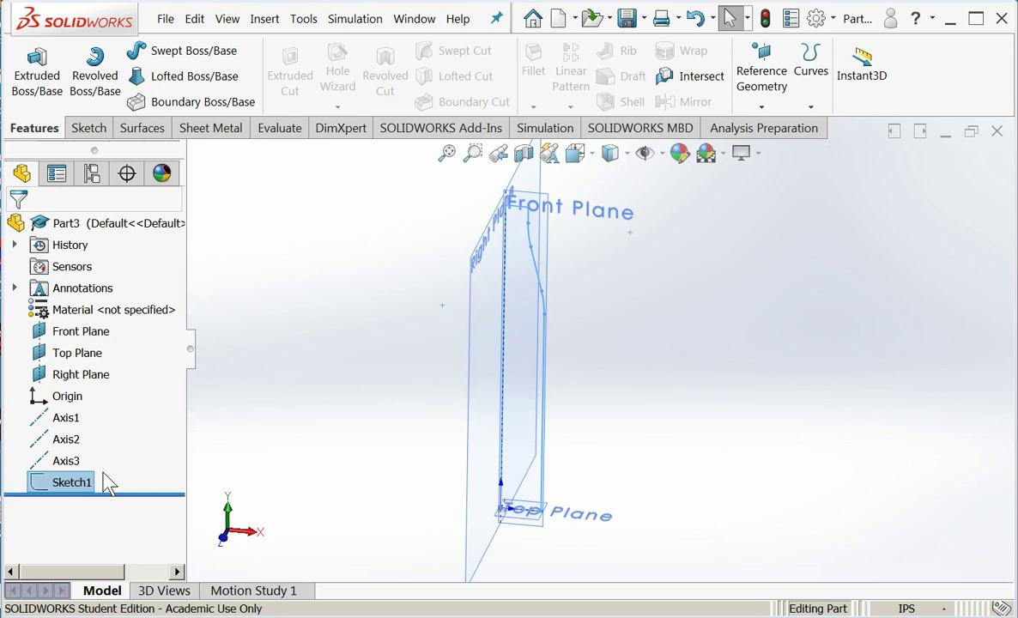
pyautogui.click(91, 85)
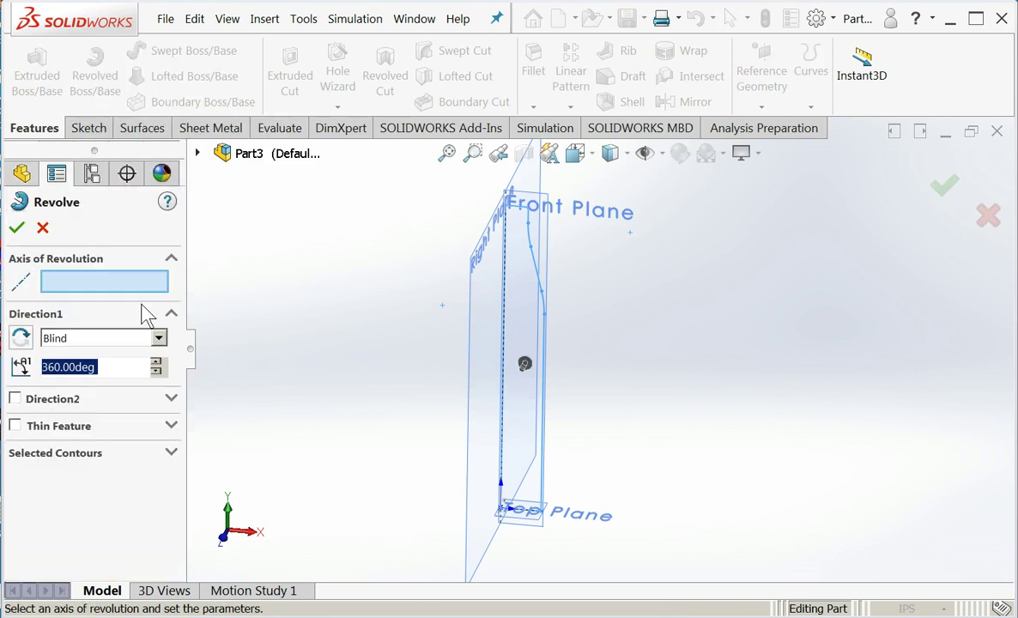
pyautogui.click(107, 293)
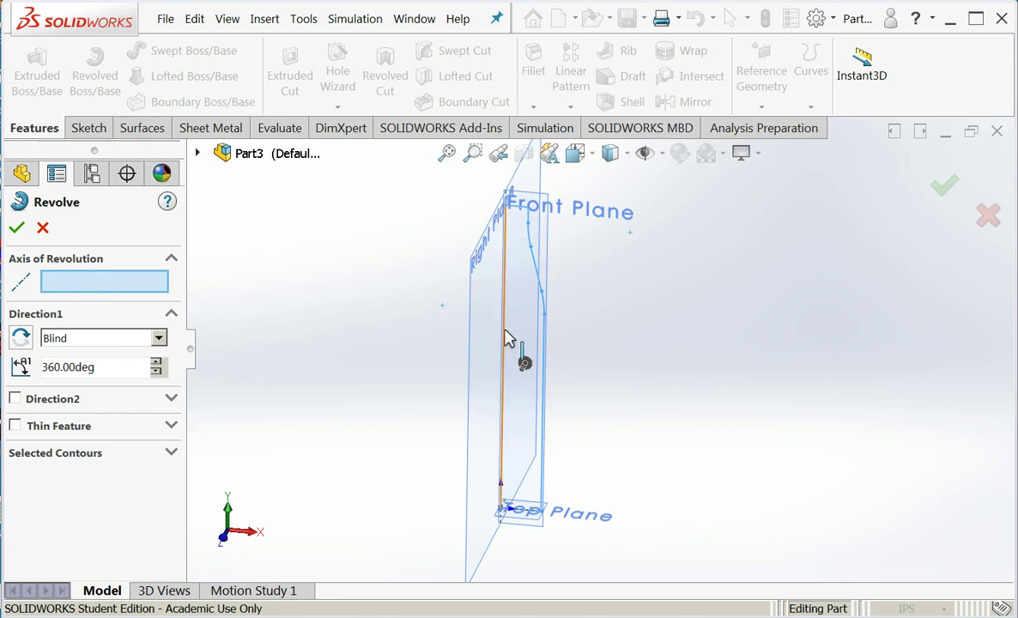
pyautogui.click(504, 335)
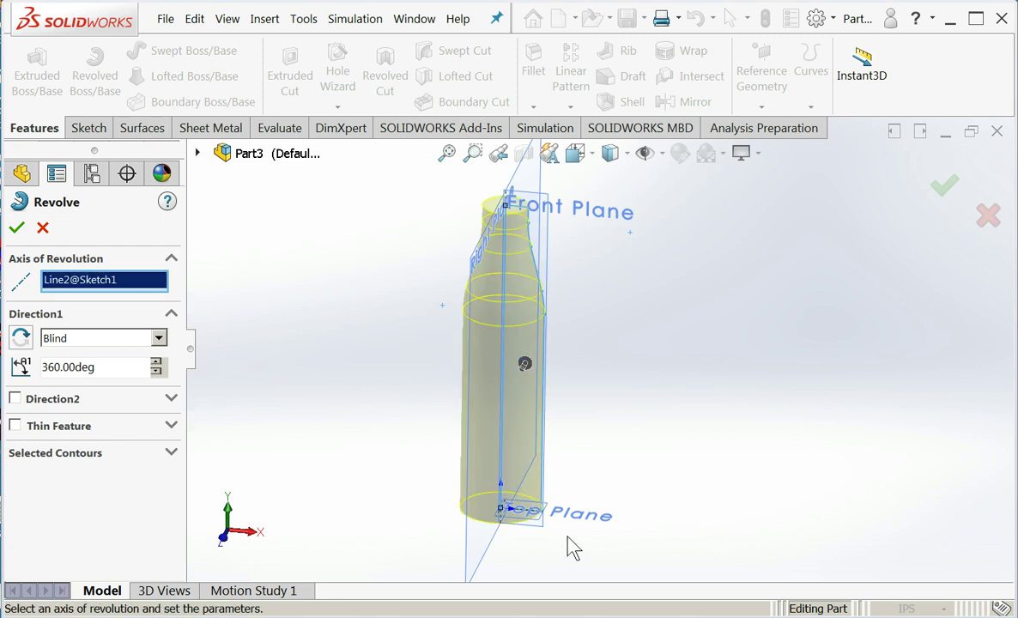
pyautogui.rightClick(147, 283)
pyautogui.click(183, 318)
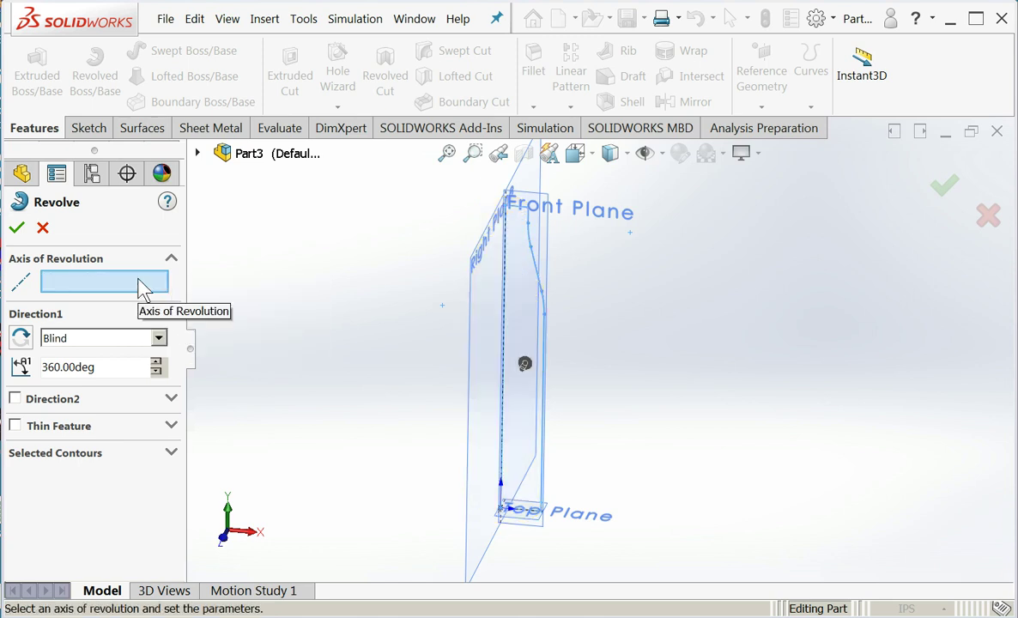
pyautogui.press('c')
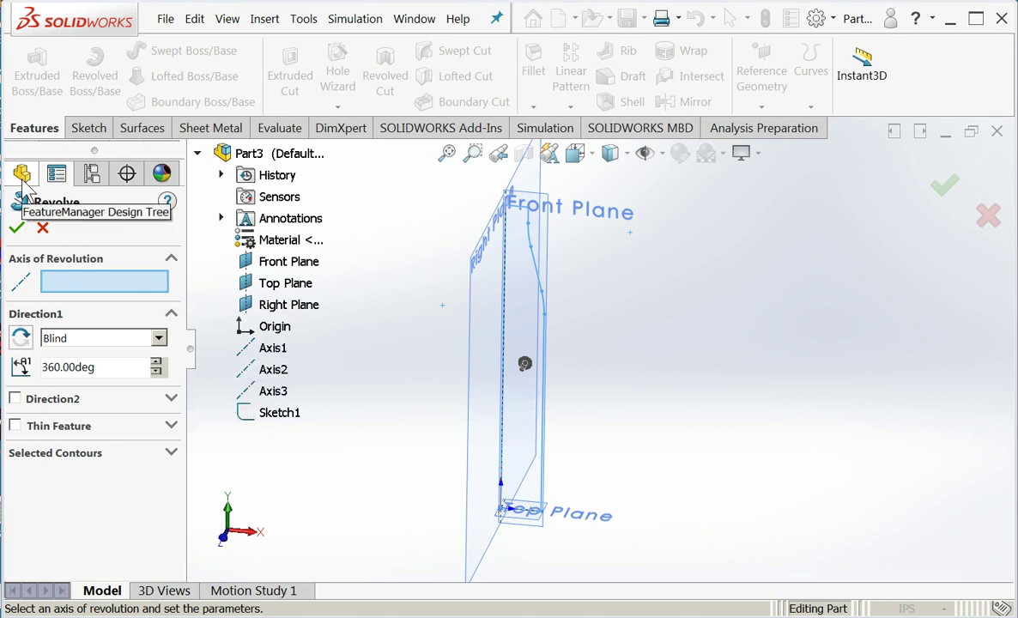
pyautogui.click(250, 370)
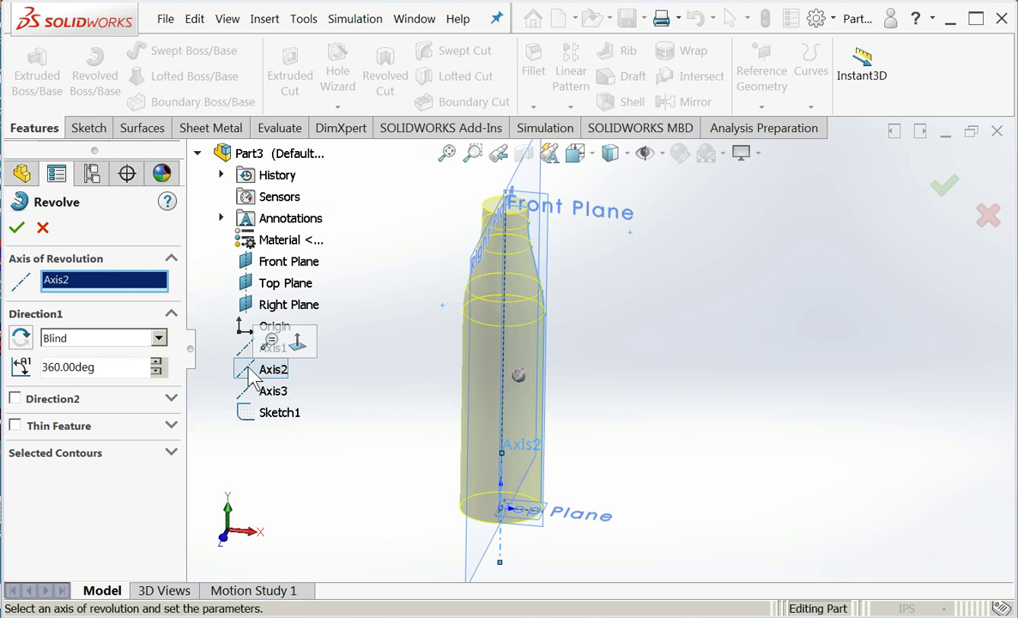
pyautogui.click(17, 227)
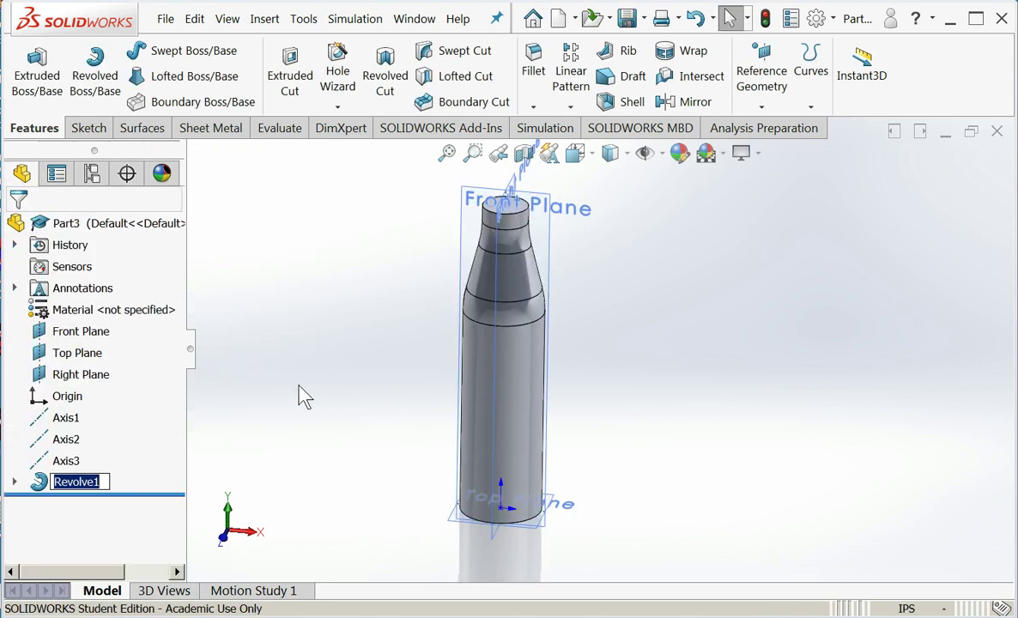
# Orbit and zoom around the bottle, fit it to view, and expand Revolve1 to show Sketch1.
pyautogui.moveTo(326, 375); pyautogui.dragTo(439, 473, button='middle')
pyautogui.scroll(-5, 528, 231)
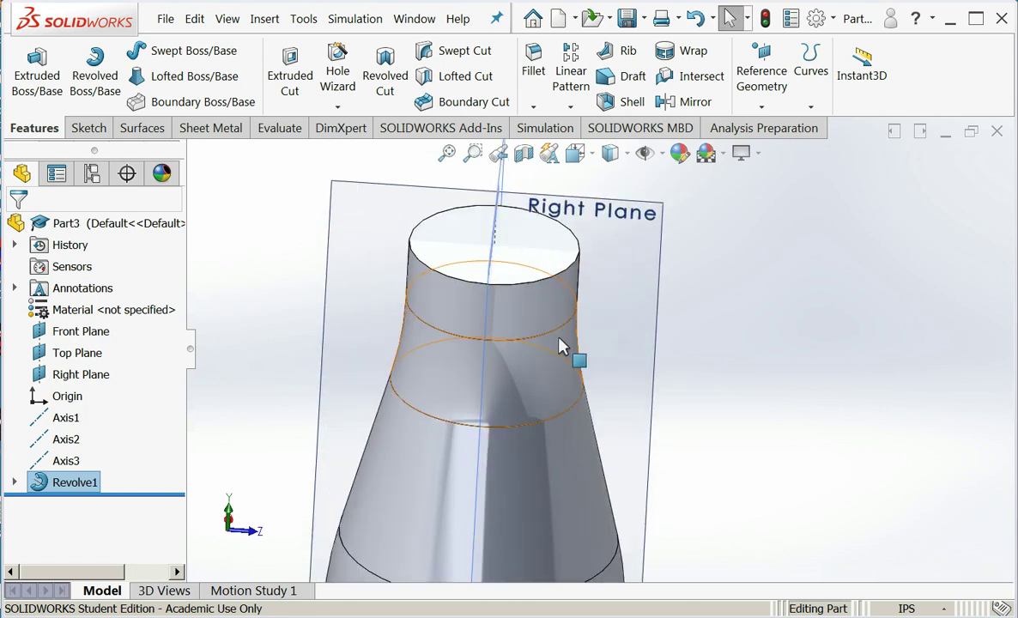
pyautogui.scroll(4, 550, 421)
pyautogui.scroll(2, 554, 446)
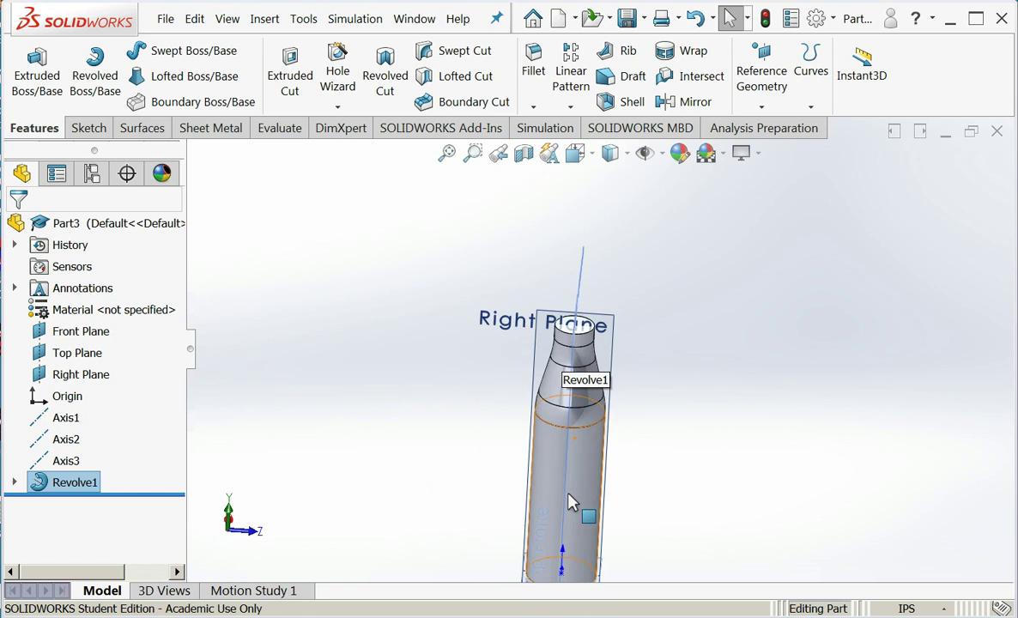
pyautogui.click(446, 154)
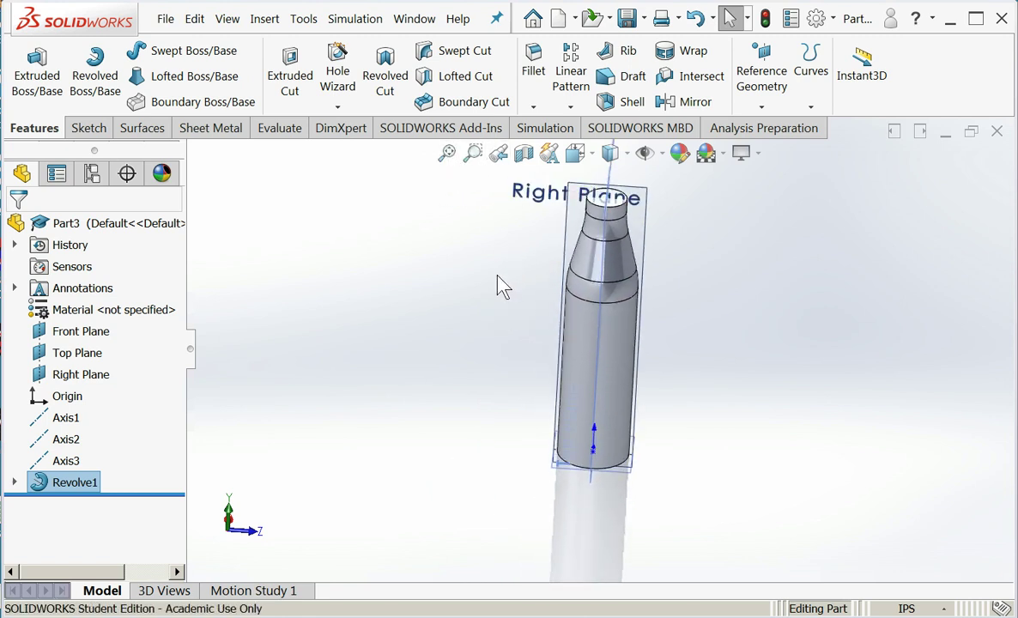
pyautogui.click(16, 483)
# Edit Sketch1 and view it Normal To its plane, zoomed in with nothing selected.
pyautogui.rightClick(94, 514)
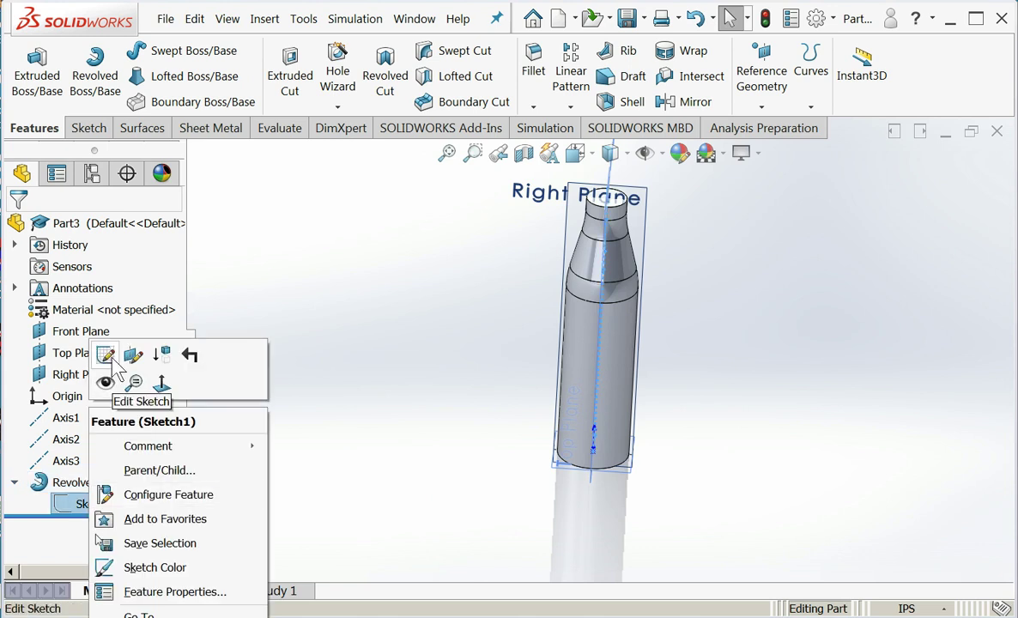
pyautogui.click(107, 352)
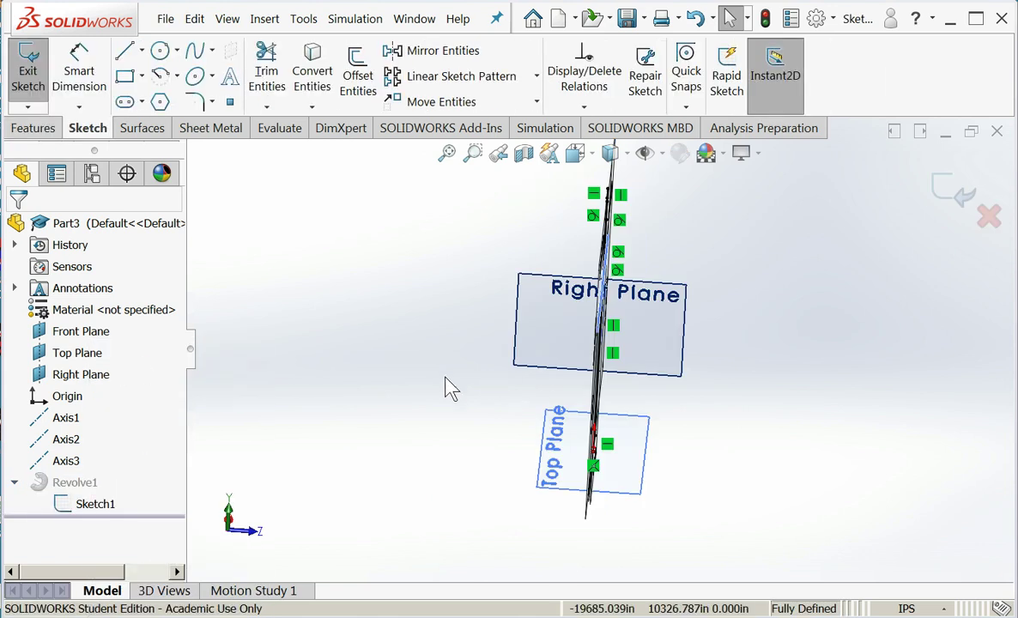
pyautogui.rightClick(109, 506)
pyautogui.click(149, 431)
pyautogui.scroll(-4, 649, 274)
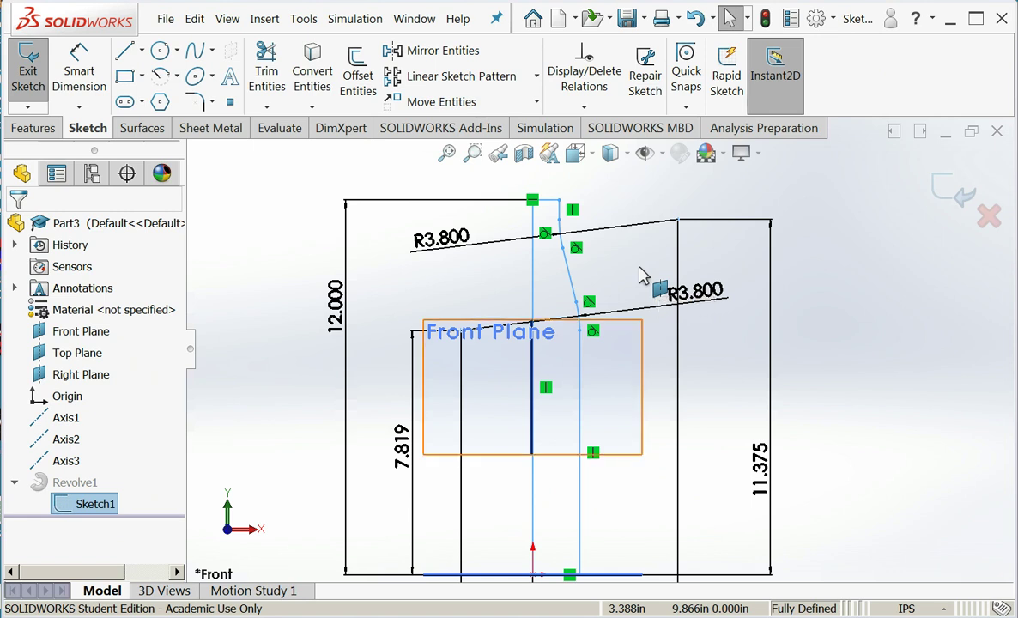
pyautogui.click(644, 512)
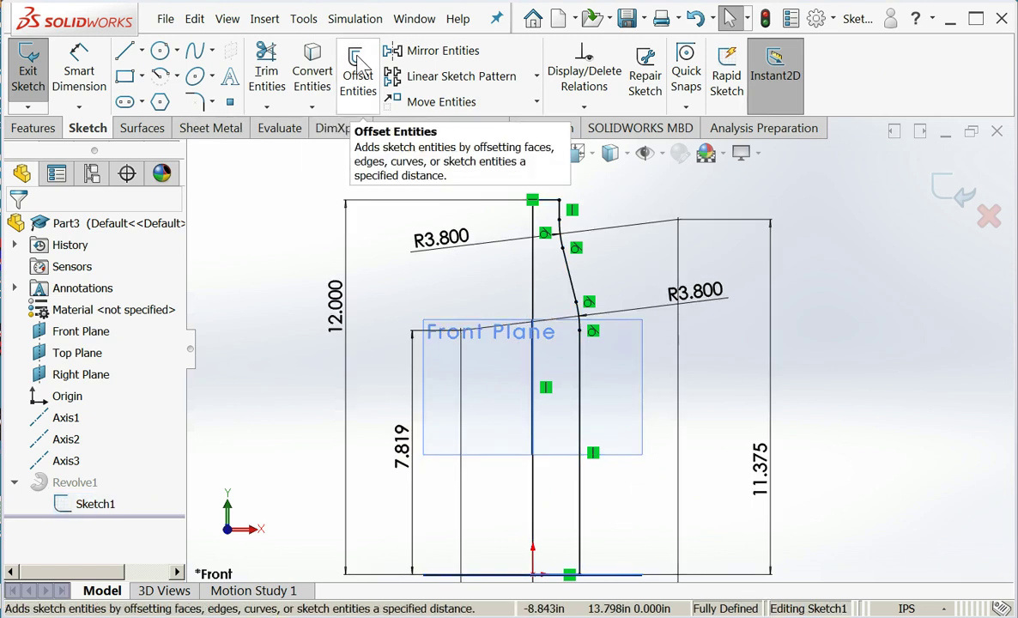
# Offset the bottle profile chain 0.100 in, reversed toward the inside.
pyautogui.click(358, 79)
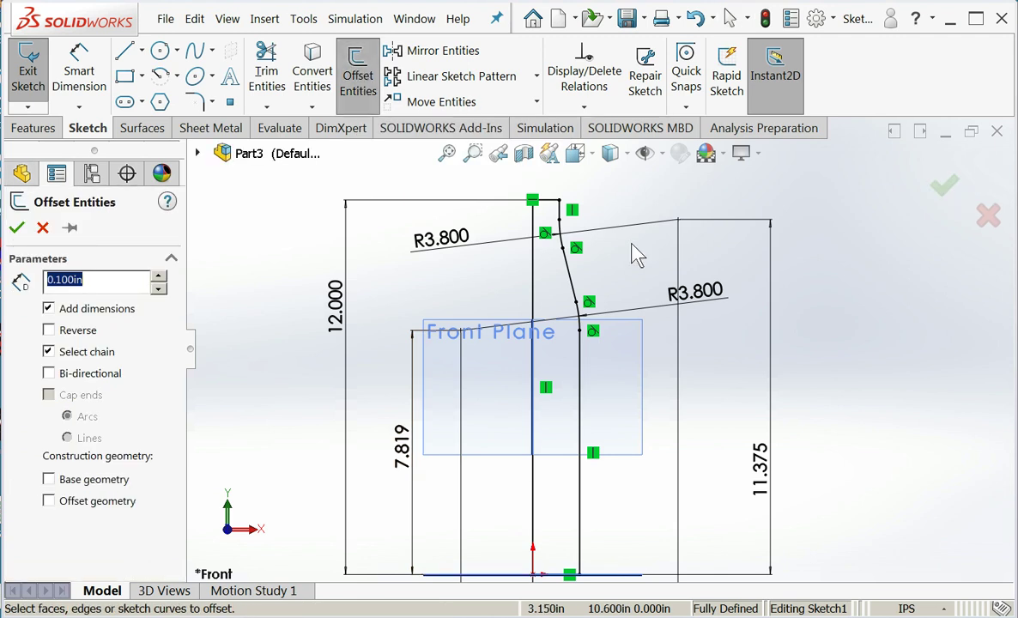
pyautogui.click(570, 277)
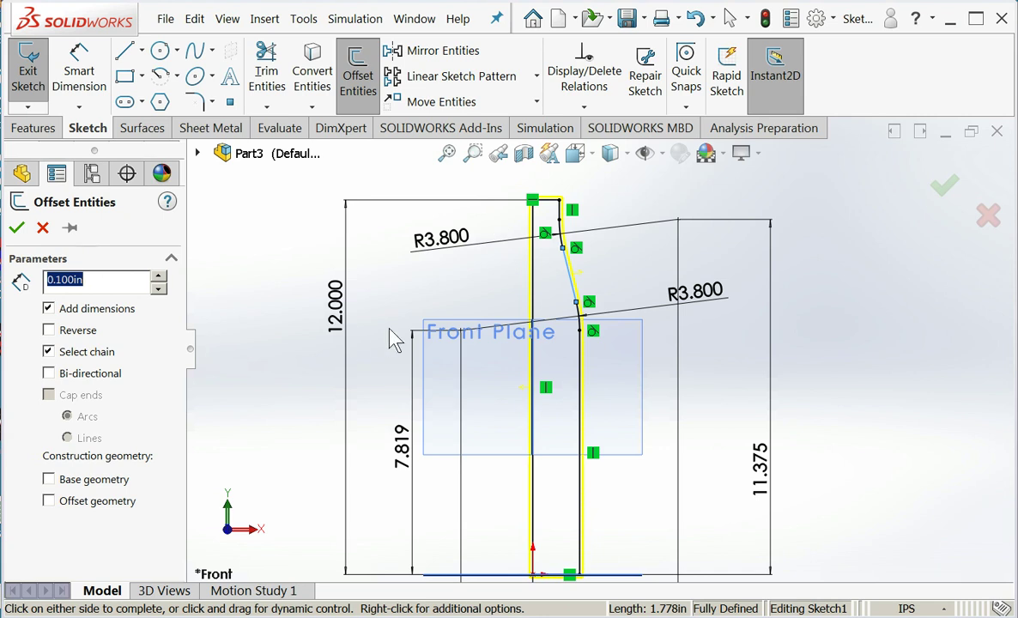
pyautogui.click(52, 337)
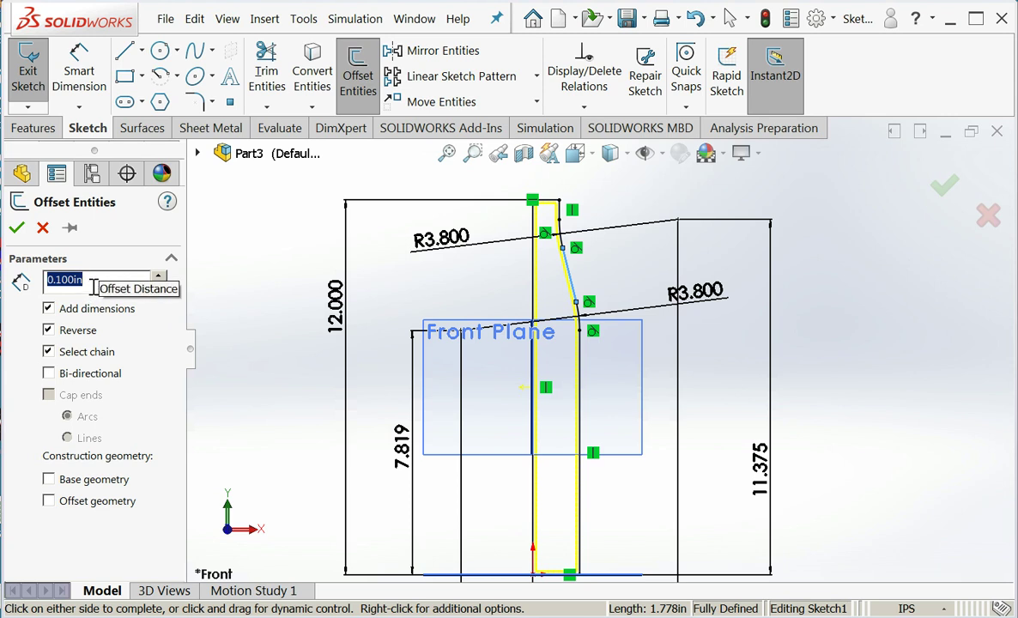
pyautogui.click(16, 227)
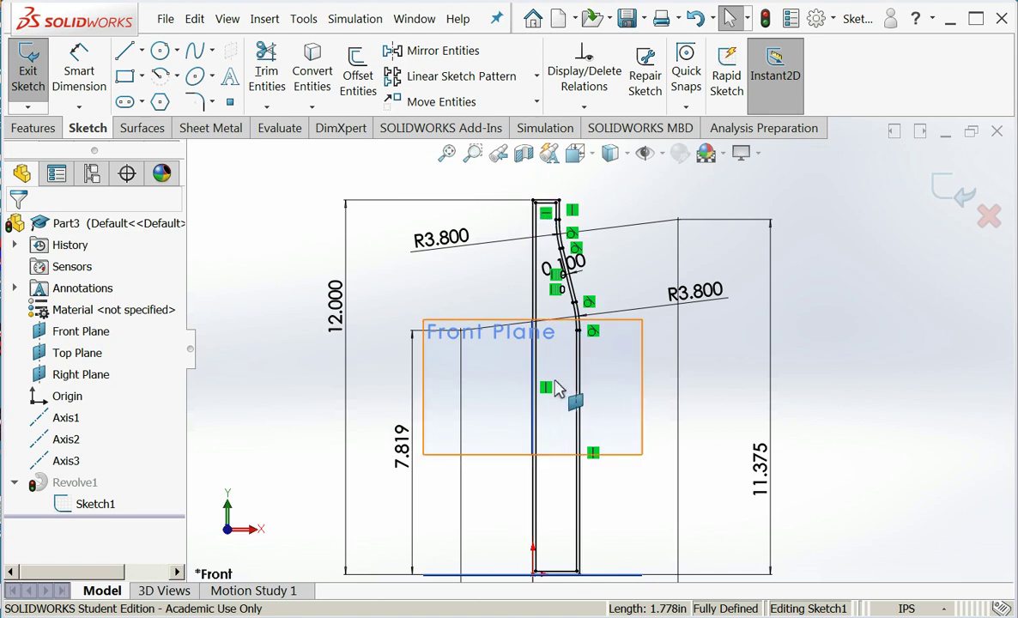
# Delete the inner top offset line and extend the inner neck line up to the top line.
pyautogui.scroll(-6, 581, 186)
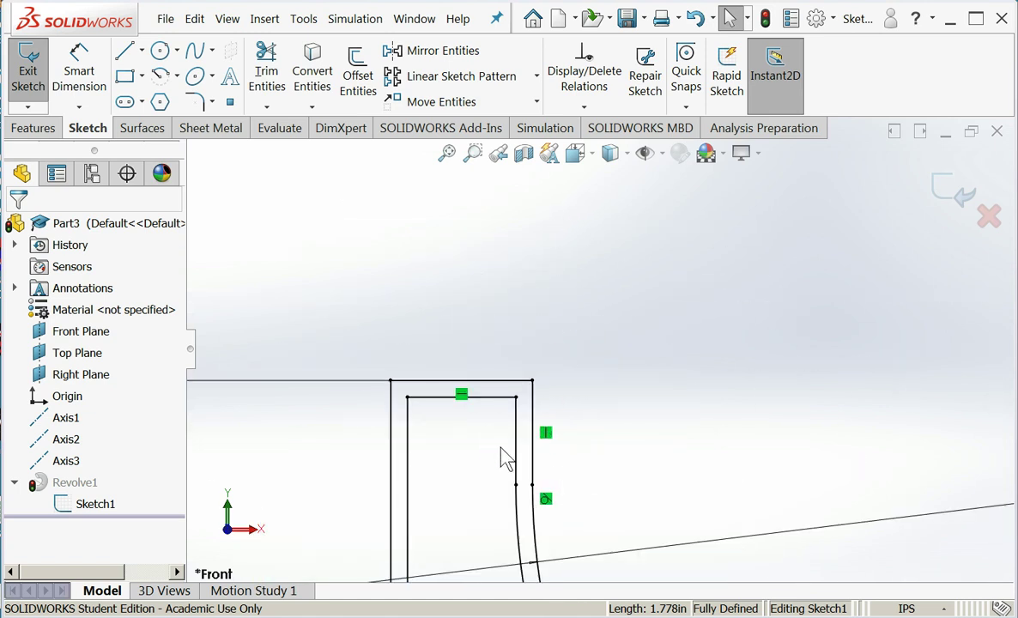
pyautogui.rightClick(478, 406)
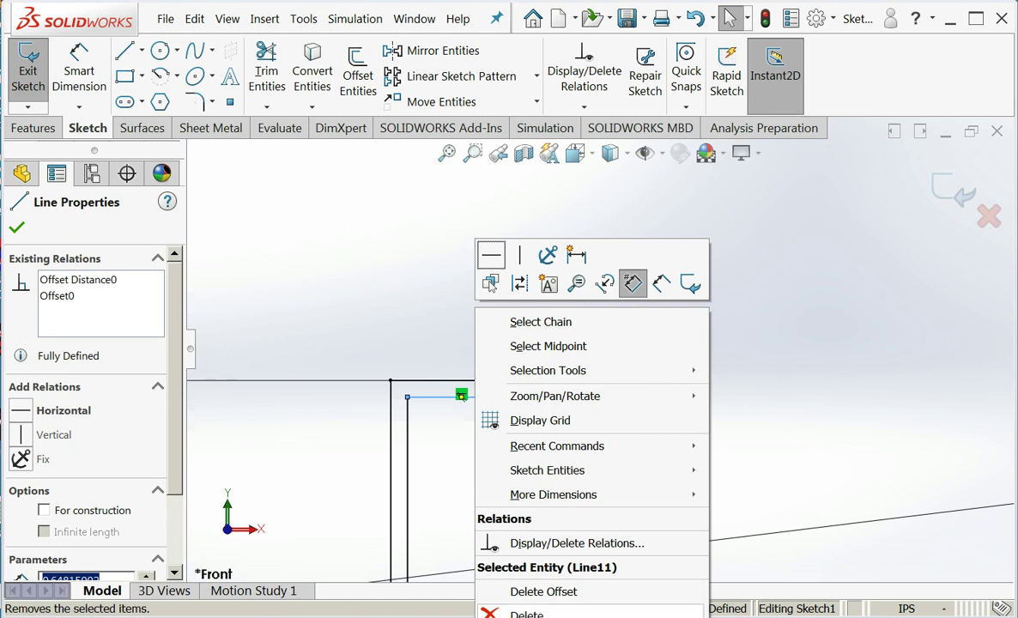
pyautogui.click(531, 609)
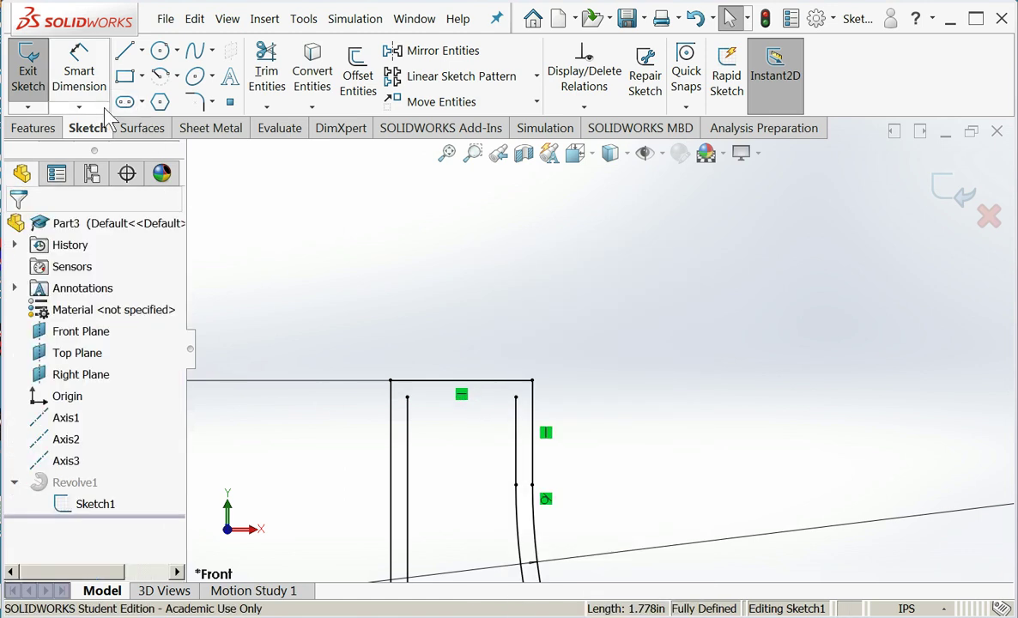
pyautogui.click(269, 109)
pyautogui.click(275, 151)
pyautogui.click(518, 426)
pyautogui.click(271, 107)
# Trim the top line between the neck walls and delete the leftover offset line.
pyautogui.click(268, 73)
pyautogui.moveTo(486, 434); pyautogui.dragTo(489, 357)
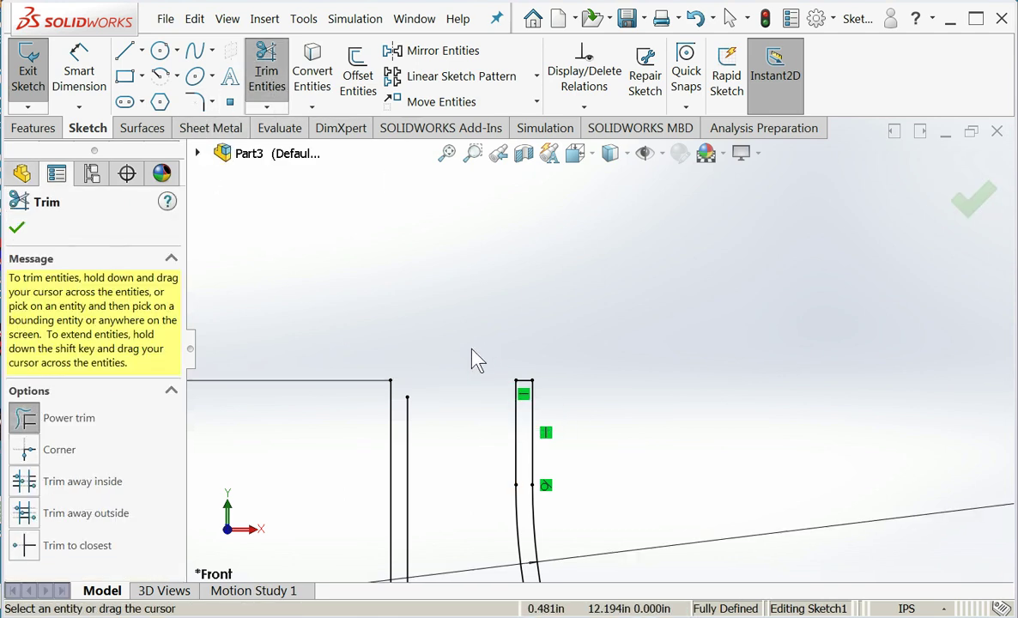
pyautogui.scroll(3, 420, 491)
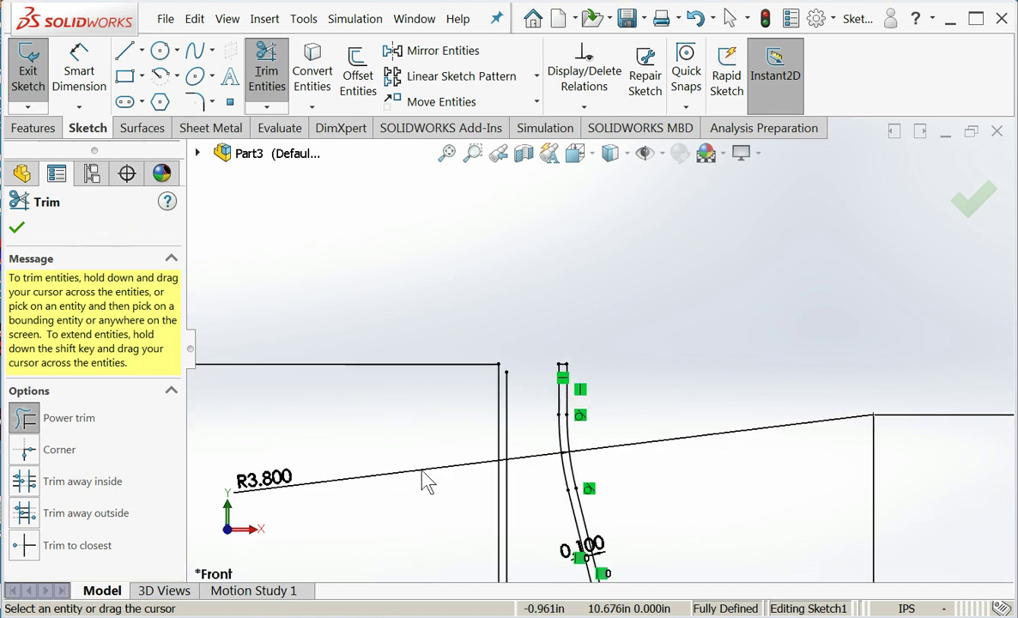
pyautogui.rightClick(510, 419)
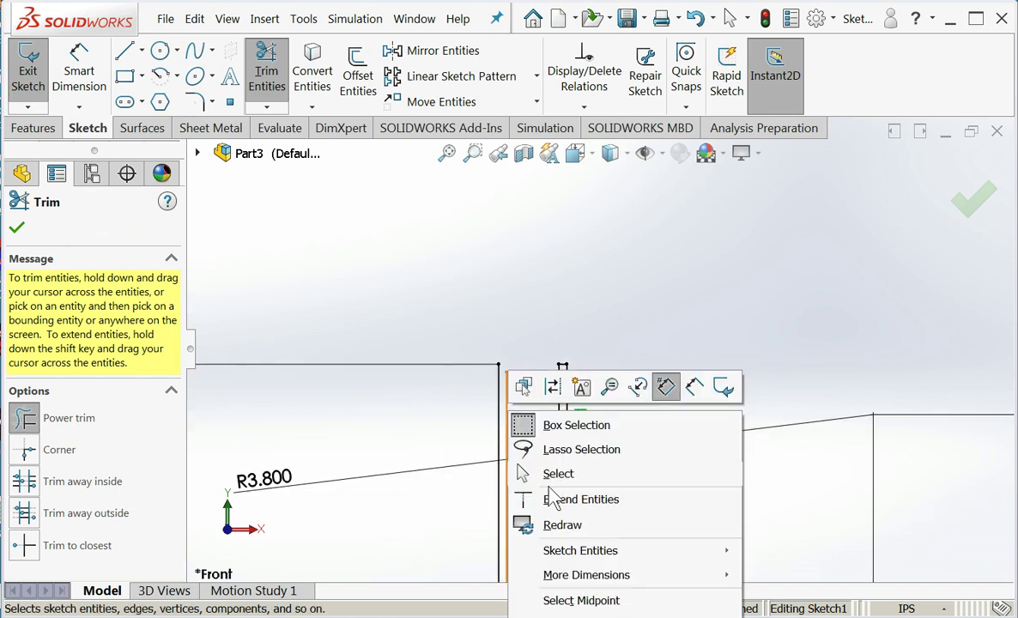
pyautogui.click(17, 228)
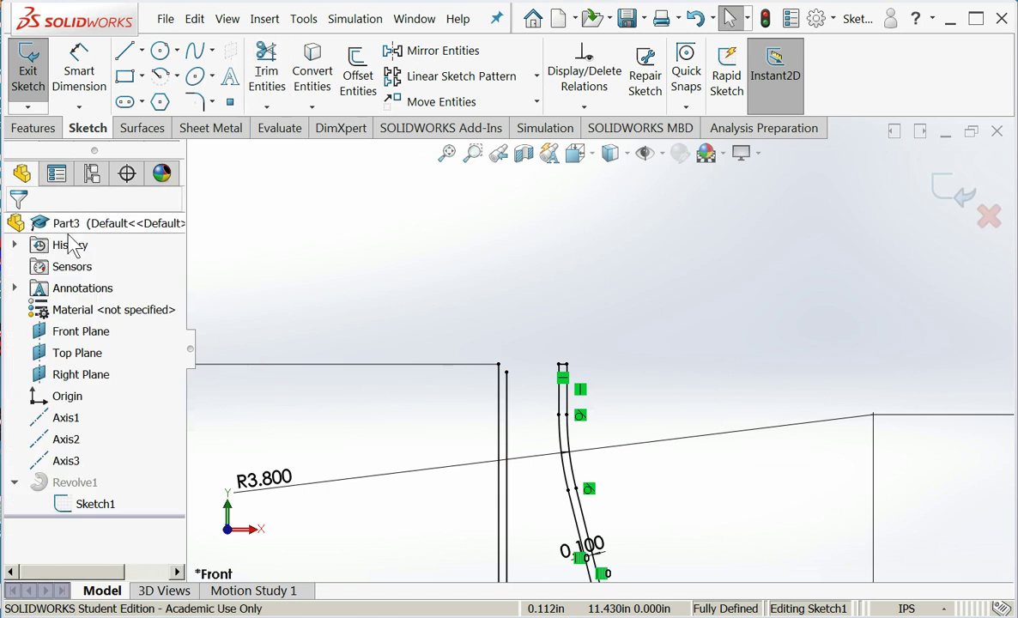
pyautogui.rightClick(510, 432)
pyautogui.click(549, 608)
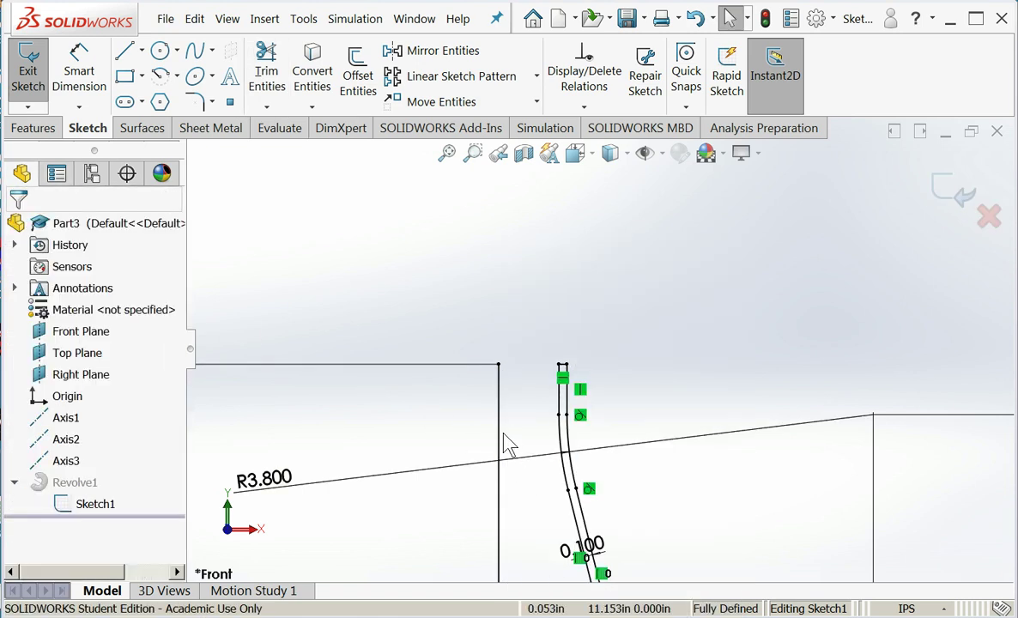
# Extend the inner bottom line of the offset profile to the centre axis.
pyautogui.scroll(5, 542, 496)
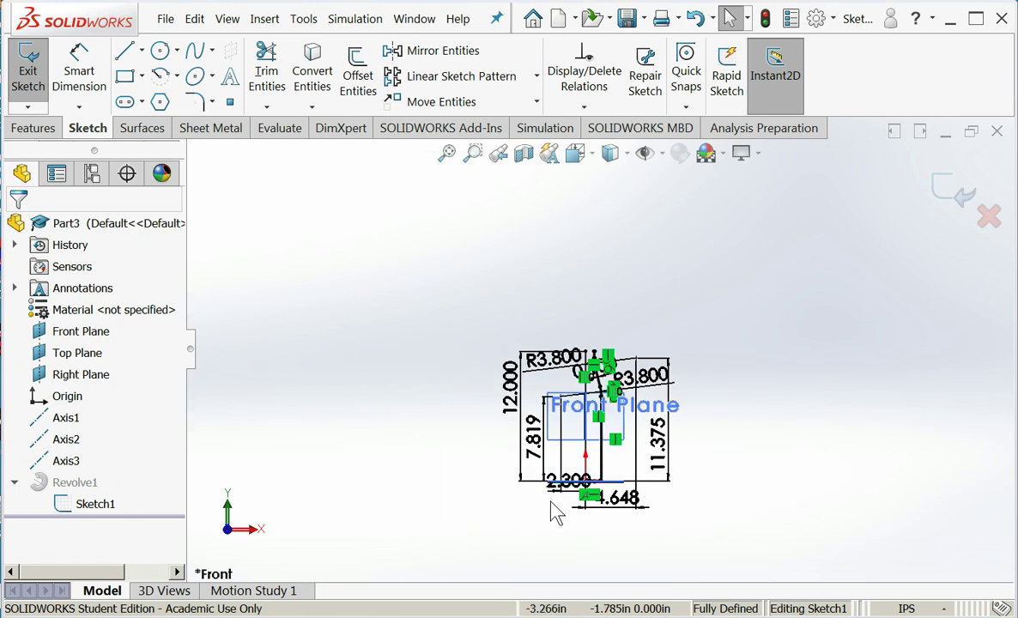
pyautogui.scroll(-2, 601, 489)
pyautogui.scroll(-6, 609, 491)
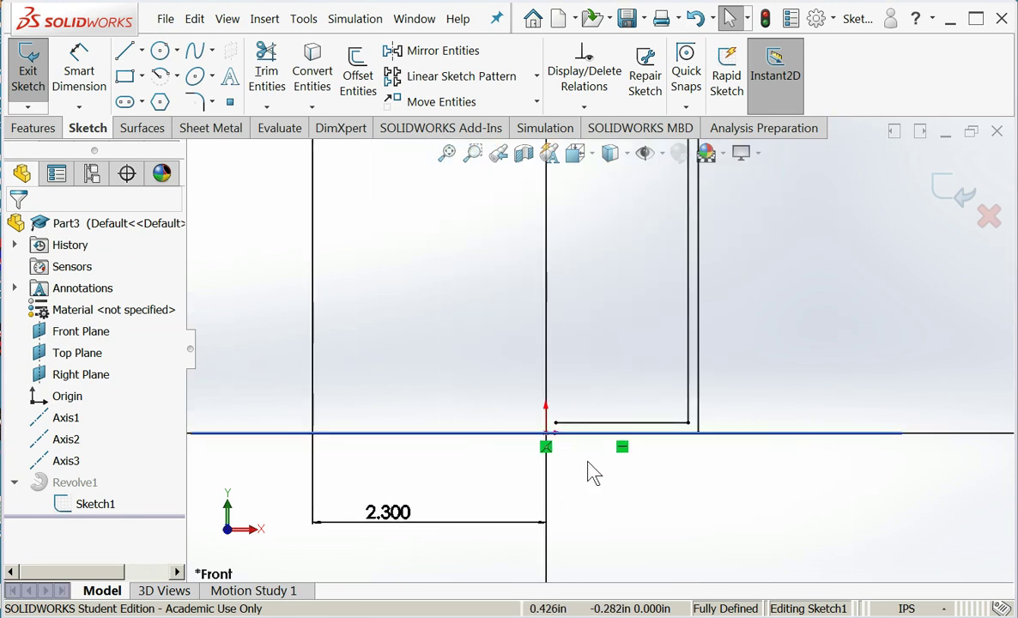
pyautogui.scroll(-4, 553, 429)
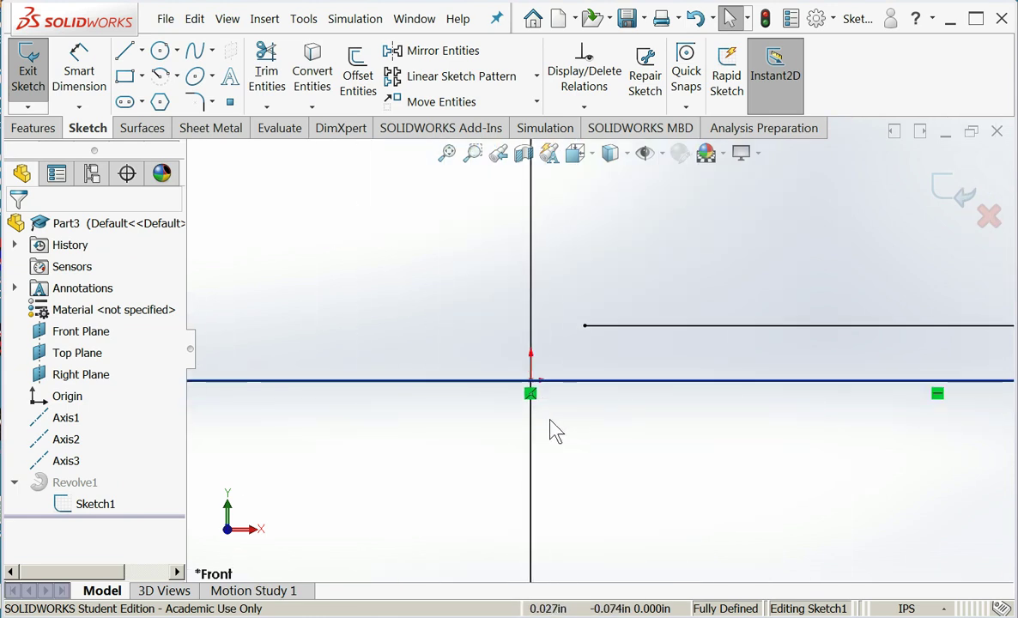
pyautogui.click(267, 107)
pyautogui.click(283, 127)
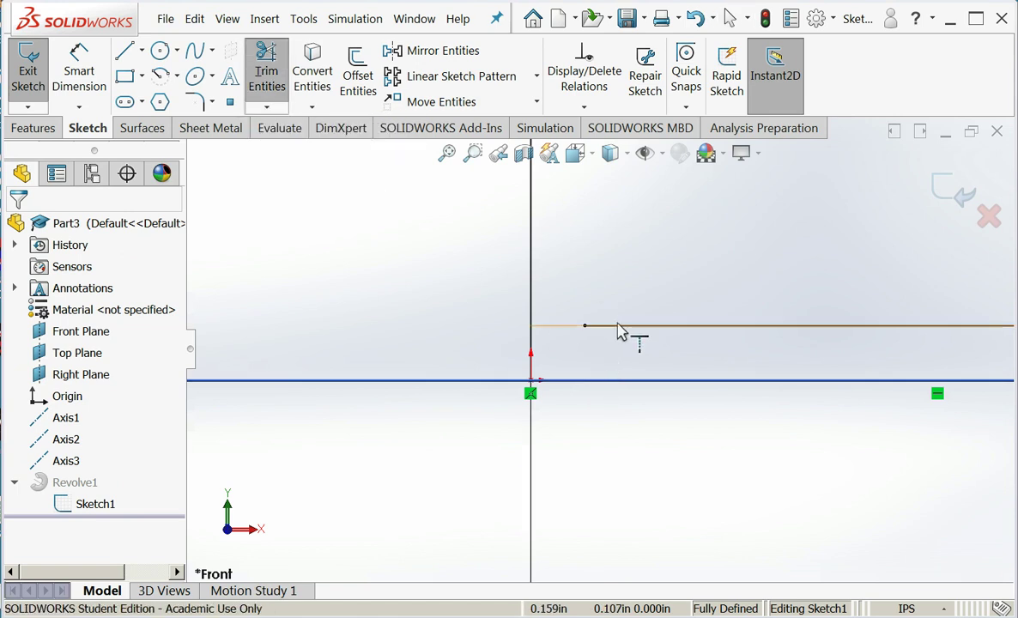
pyautogui.click(621, 333)
# Power-trim away the vertical axis line above the inner bottom line.
pyautogui.click(274, 86)
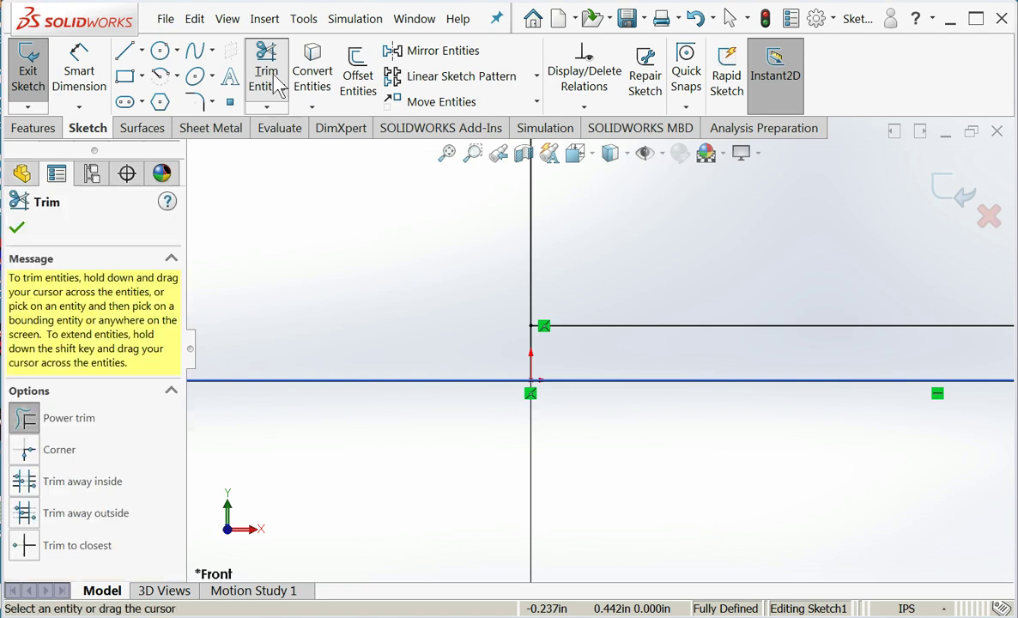
pyautogui.moveTo(466, 311); pyautogui.dragTo(579, 288)
pyautogui.scroll(3, 592, 288)
pyautogui.scroll(6, 588, 277)
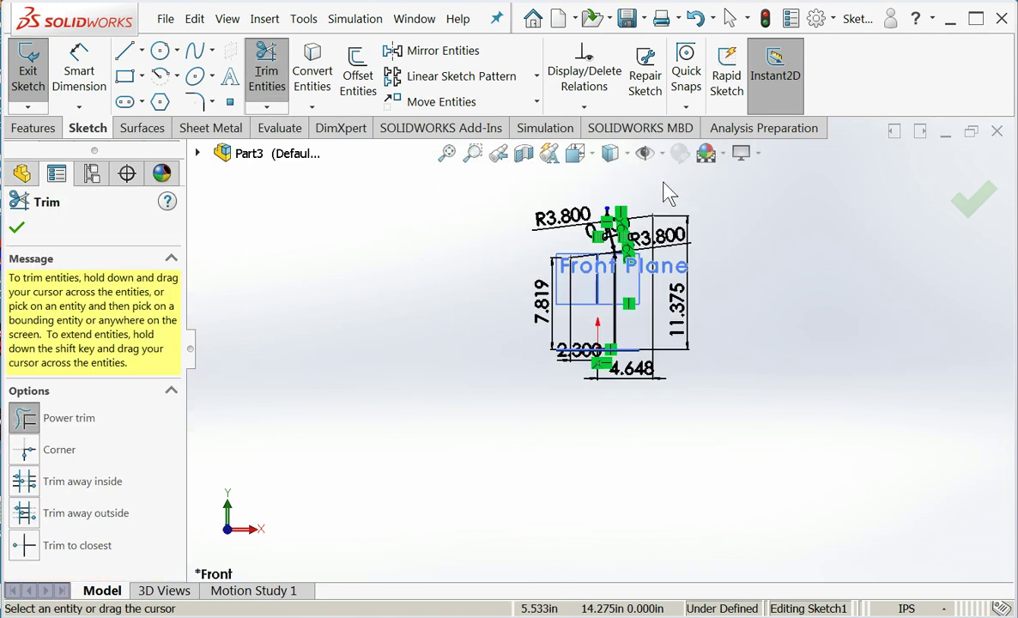
pyautogui.scroll(-5, 635, 225)
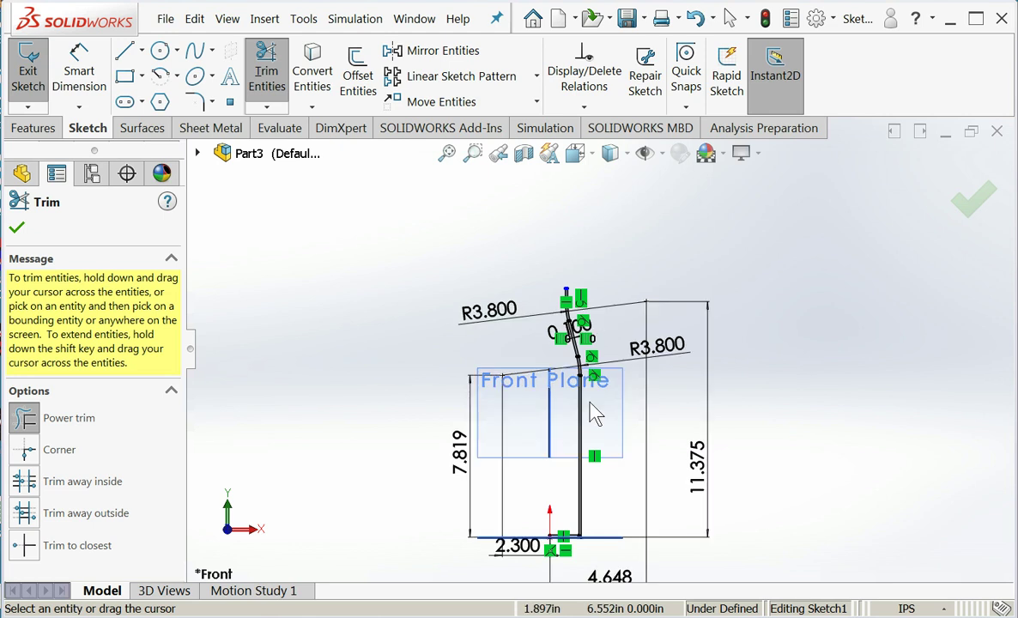
pyautogui.scroll(-2, 592, 407)
pyautogui.scroll(2, 593, 403)
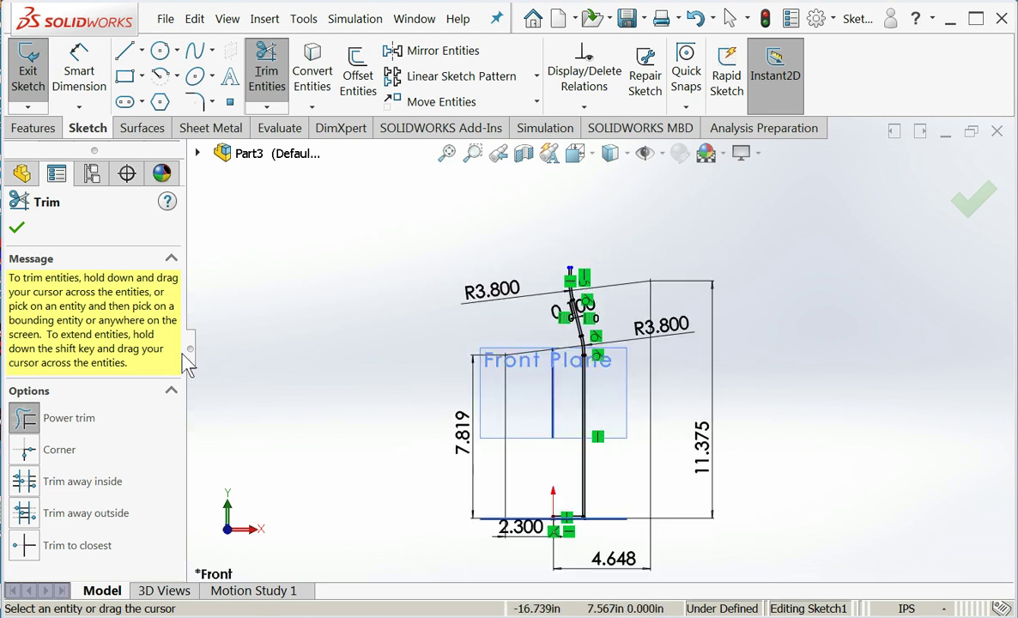
pyautogui.click(16, 227)
pyautogui.click(79, 73)
pyautogui.scroll(-5, 580, 553)
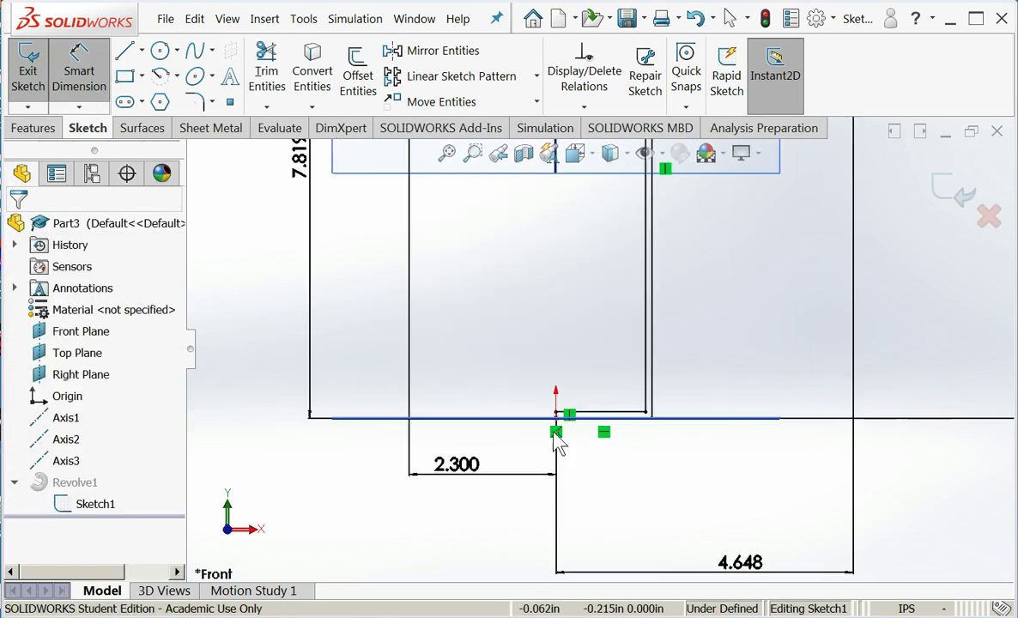
# Add a vertical 12.000 in dimension from the origin to the top of the neck.
pyautogui.click(557, 419)
pyautogui.scroll(6, 595, 326)
pyautogui.scroll(-6, 614, 201)
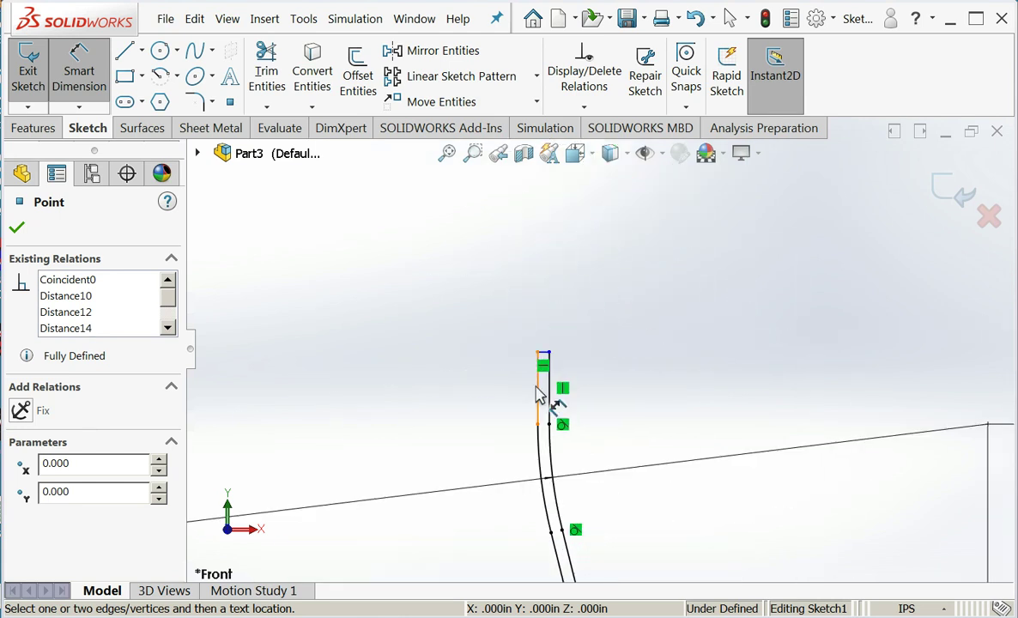
pyautogui.click(539, 353)
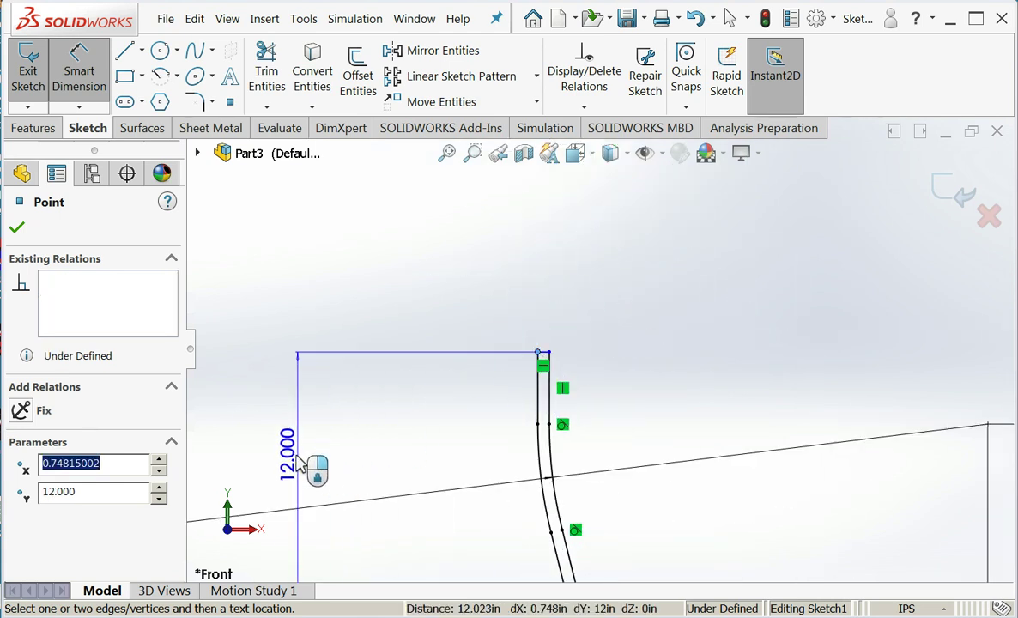
pyautogui.click(288, 463)
pyautogui.click(202, 461)
# Fit the sketch in view and move the 0.100 dimension clear of the neck profile.
pyautogui.scroll(5, 478, 500)
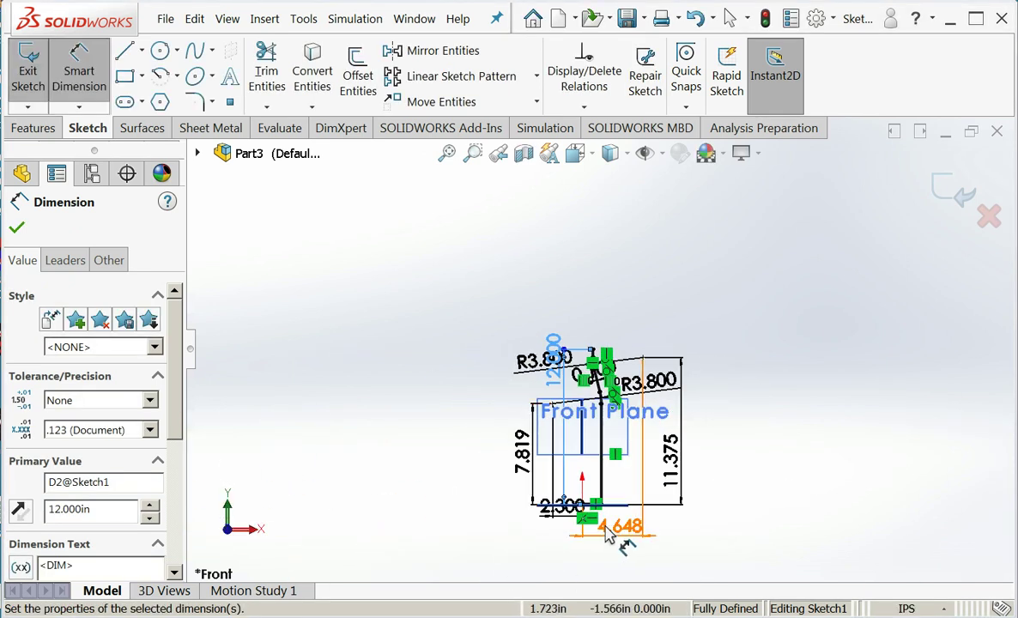
pyautogui.click(449, 162)
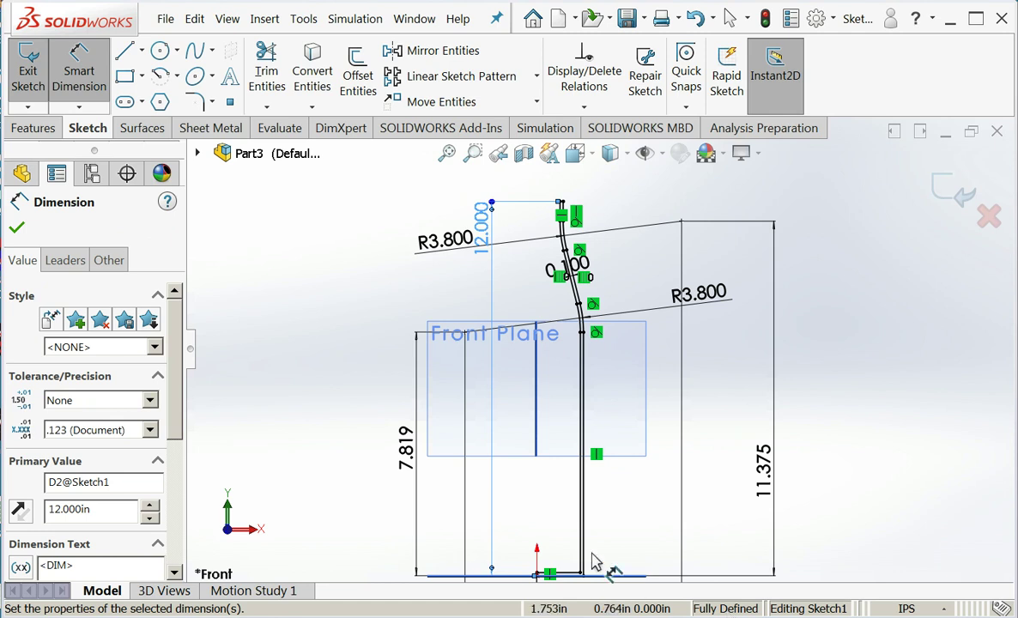
pyautogui.moveTo(587, 268)
pyautogui.mouseDown()
pyautogui.moveTo(634, 267)
pyautogui.moveTo(664, 245)
pyautogui.mouseUp()
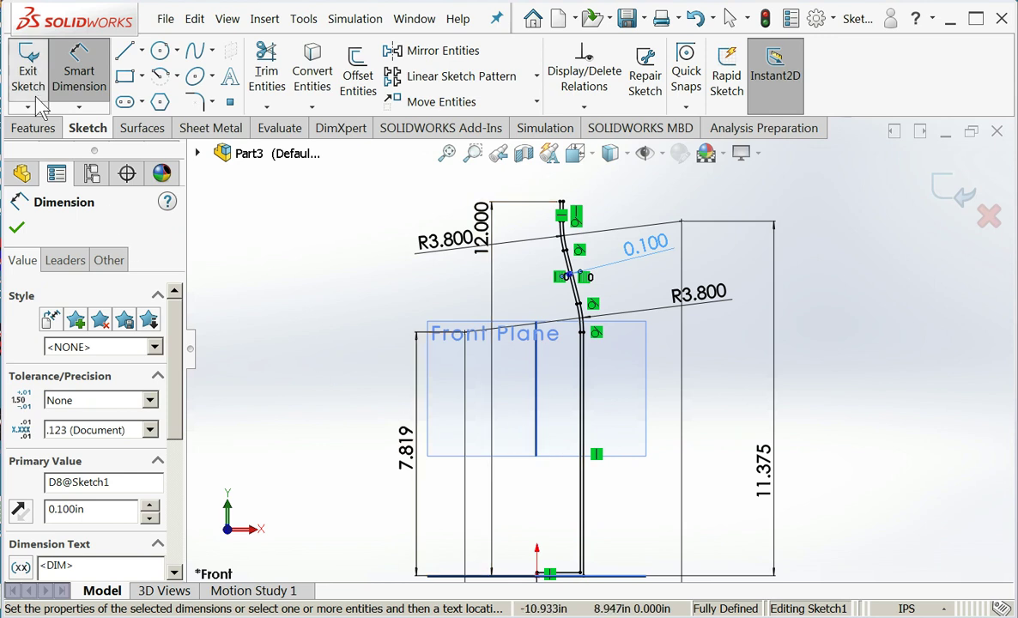
pyautogui.click(16, 227)
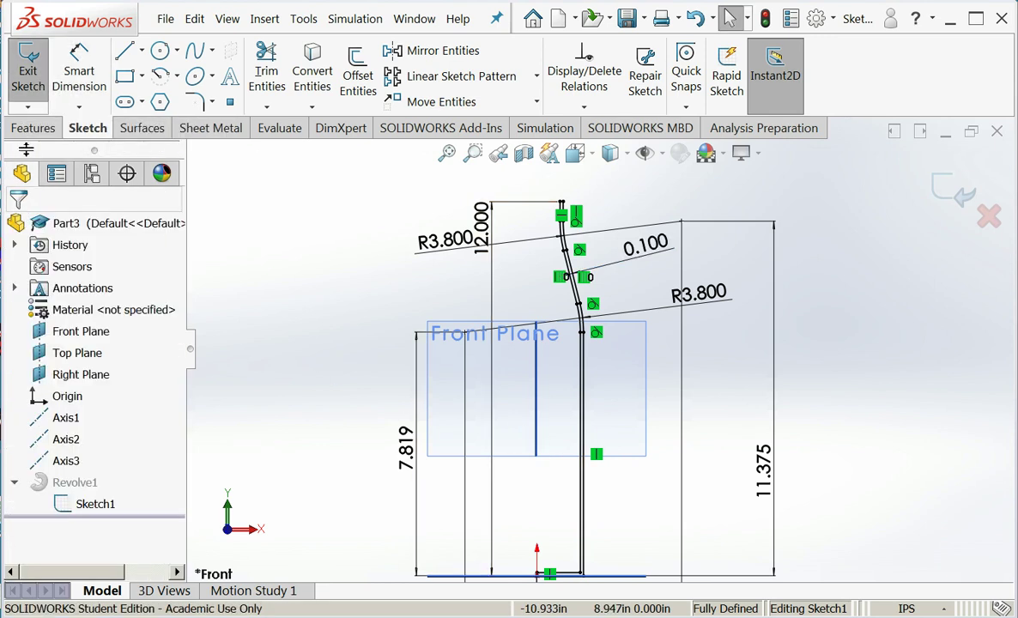
# Exit the sketch and orbit the rebuilt hollow bottle to inspect its open neck.
pyautogui.click(30, 86)
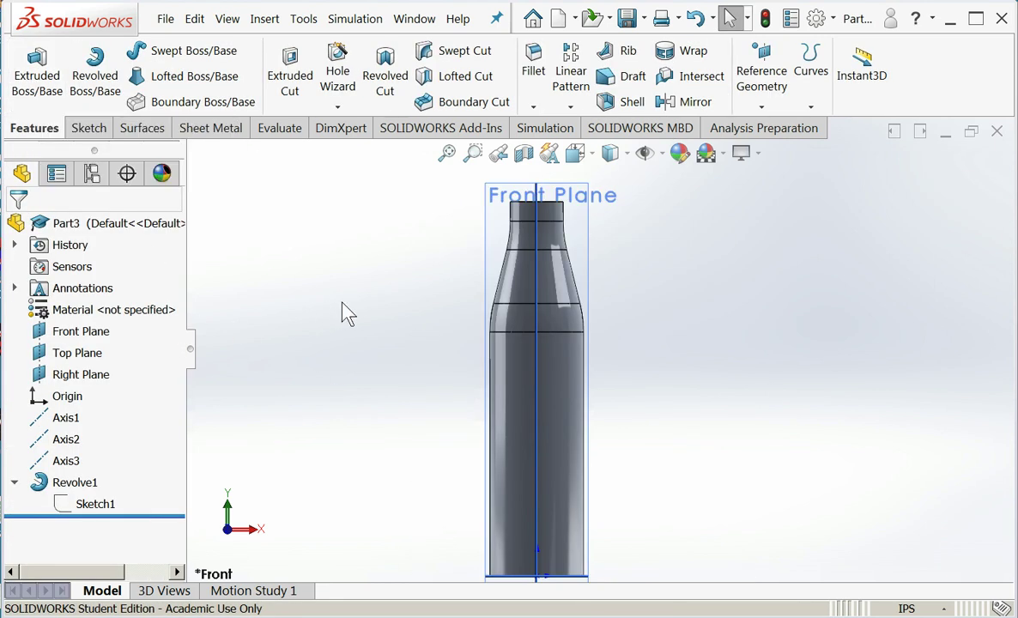
pyautogui.moveTo(347, 312); pyautogui.dragTo(351, 473, button='middle')
pyautogui.moveTo(677, 340); pyautogui.dragTo(668, 384, button='middle')
pyautogui.scroll(-4, 672, 393)
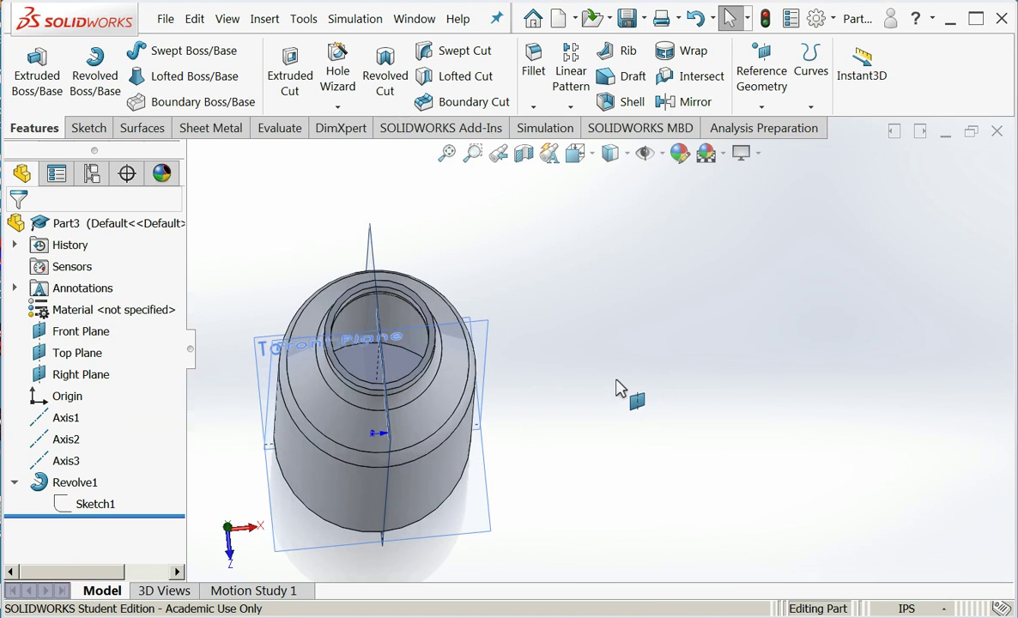
pyautogui.moveTo(768, 400); pyautogui.dragTo(614, 266, button='middle')
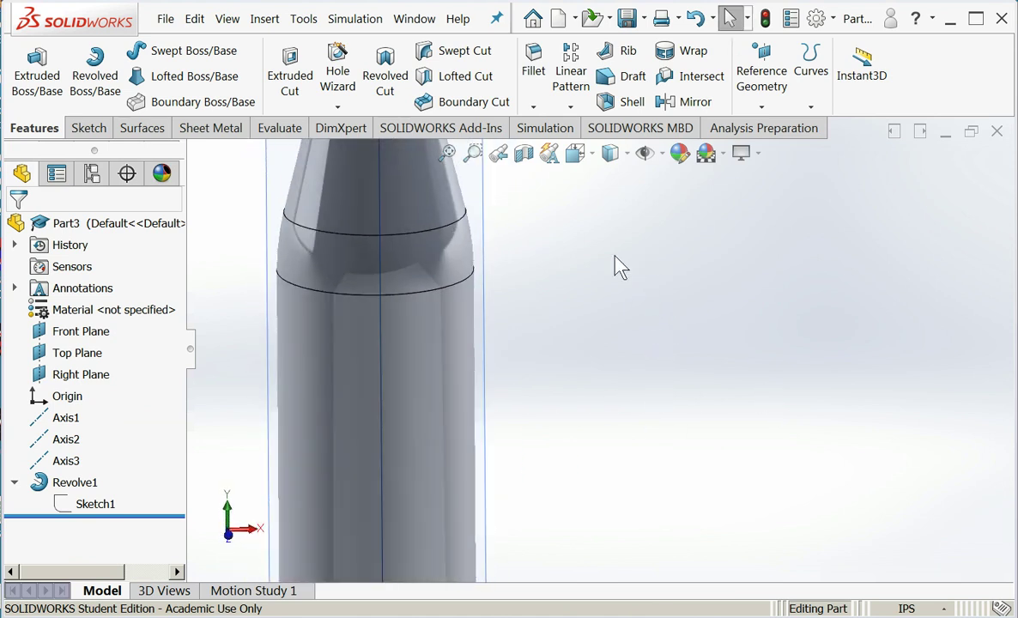
pyautogui.click(447, 155)
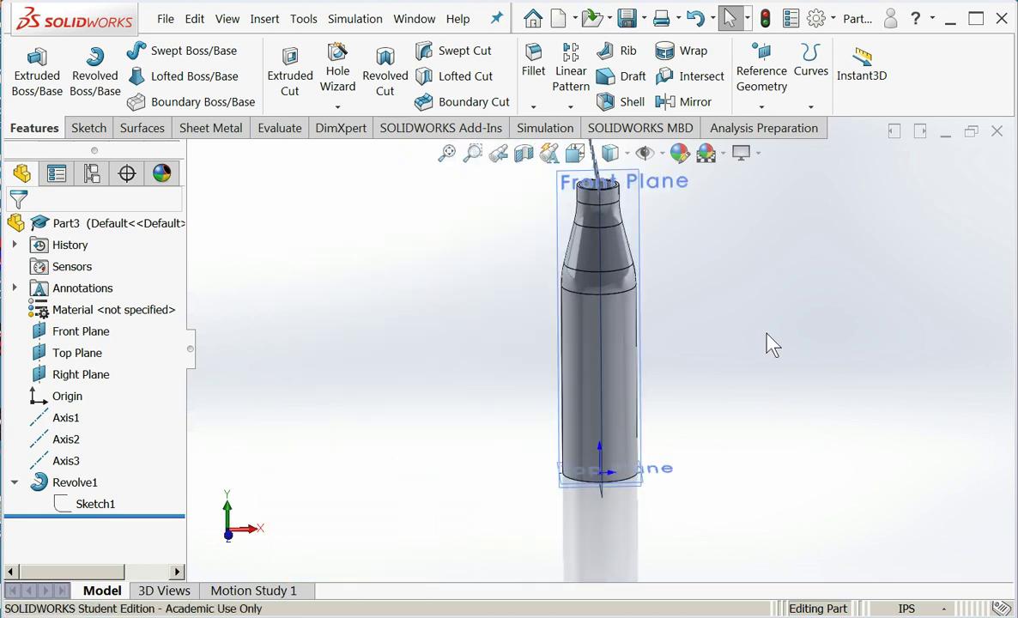